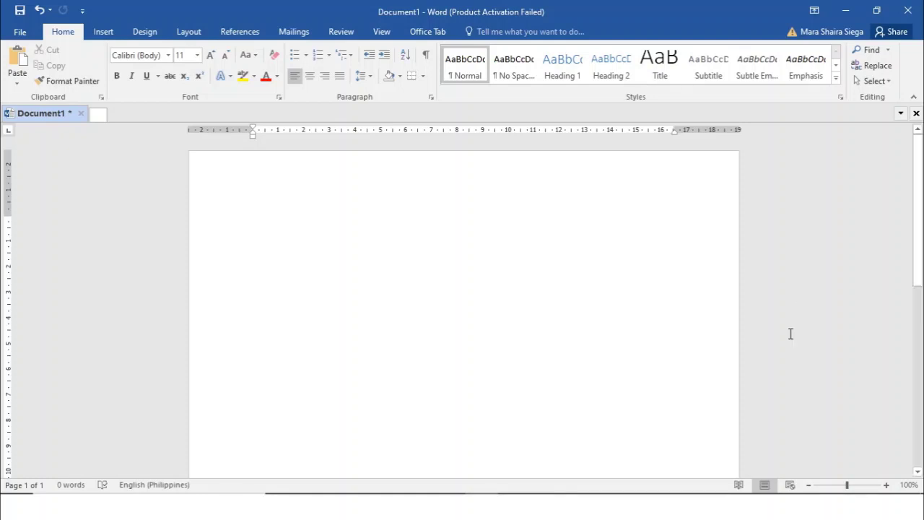
Enter the line "Type non printing character" at the start of the document and turn on the display of formatting marks.
{"action": "type", "text": "ty"}
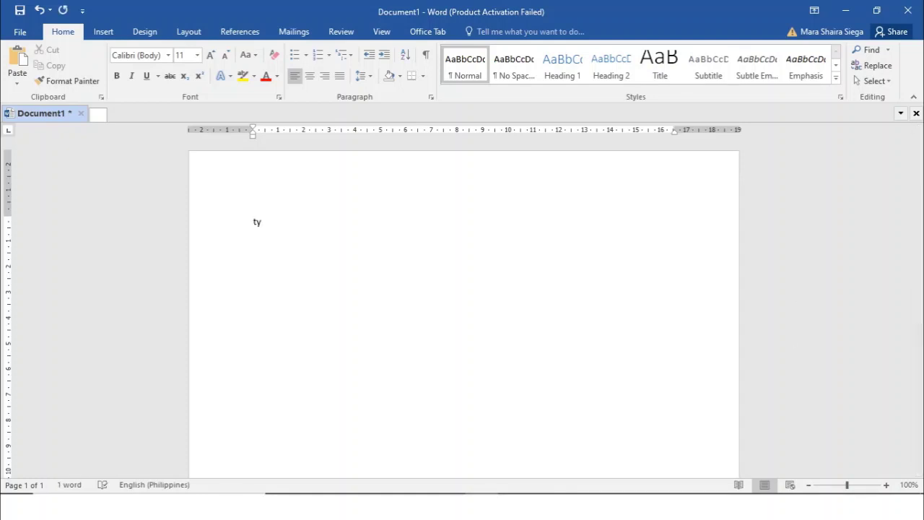
{"action": "type", "text": "pe"}
{"action": "left_click", "coordinate": [426, 57]}
{"action": "type", "text": "non-"}
{"action": "type", "text": " printing "}
{"action": "type", "text": "character"}
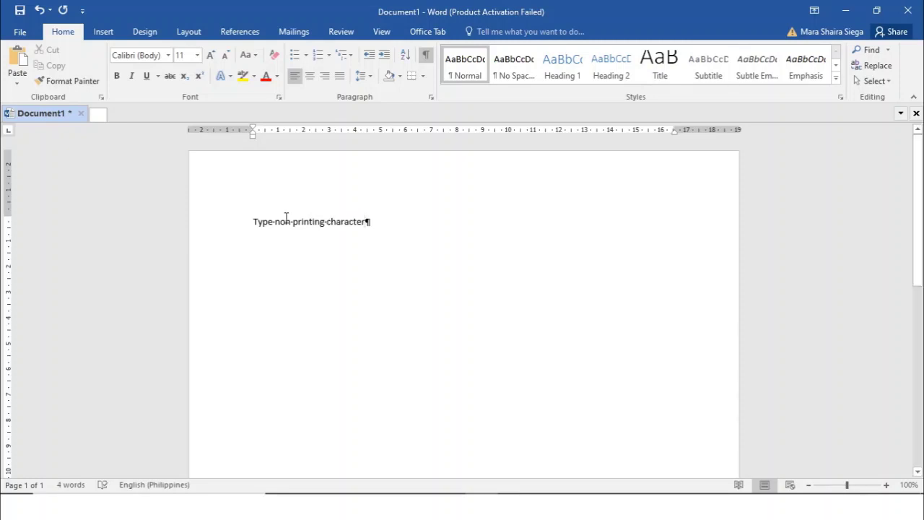
Start a second paragraph indented with a tab character and enter the word "Tab".
{"action": "key", "text": "Return"}
{"action": "key", "text": "Tab"}
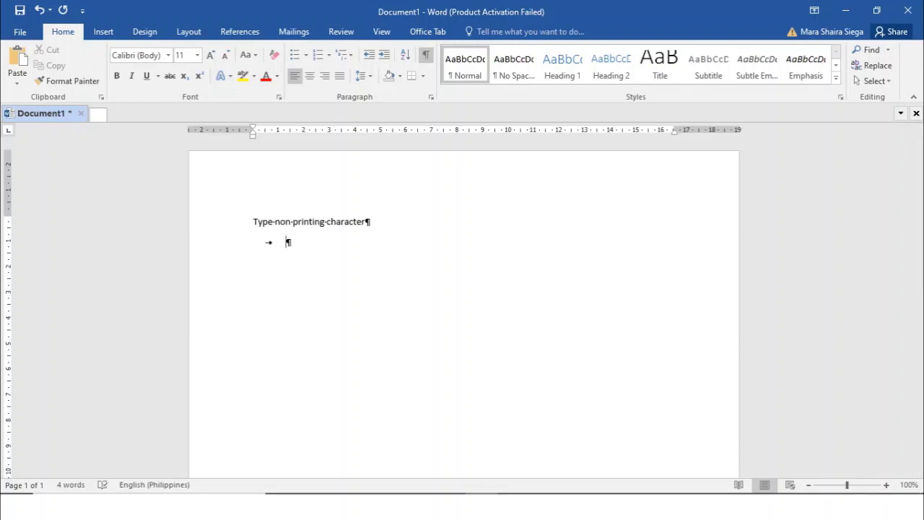
{"action": "type", "text": "Tab"}
Magnify the page to 240% to examine the space, tab and paragraph marks, and return the zoom to 100%.
{"action": "left_click", "coordinate": [886, 485]}
{"action": "left_click", "coordinate": [886, 485]}
{"action": "left_click", "coordinate": [886, 486]}
{"action": "left_click", "coordinate": [887, 485]}
{"action": "left_click", "coordinate": [886, 486]}
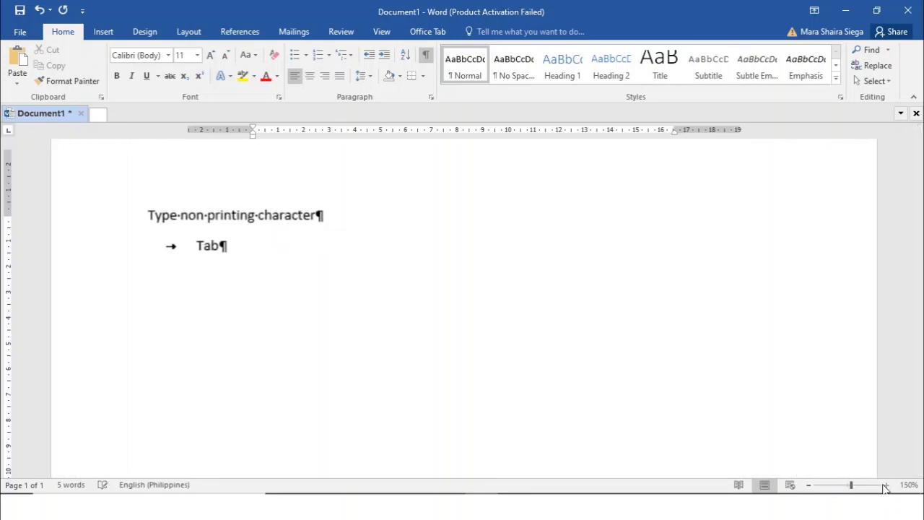
{"action": "left_click", "coordinate": [886, 486]}
{"action": "left_click", "coordinate": [886, 485]}
{"action": "left_click", "coordinate": [886, 485]}
{"action": "left_click", "coordinate": [886, 485]}
{"action": "left_click", "coordinate": [886, 486]}
{"action": "left_click", "coordinate": [886, 485]}
{"action": "left_click", "coordinate": [887, 486]}
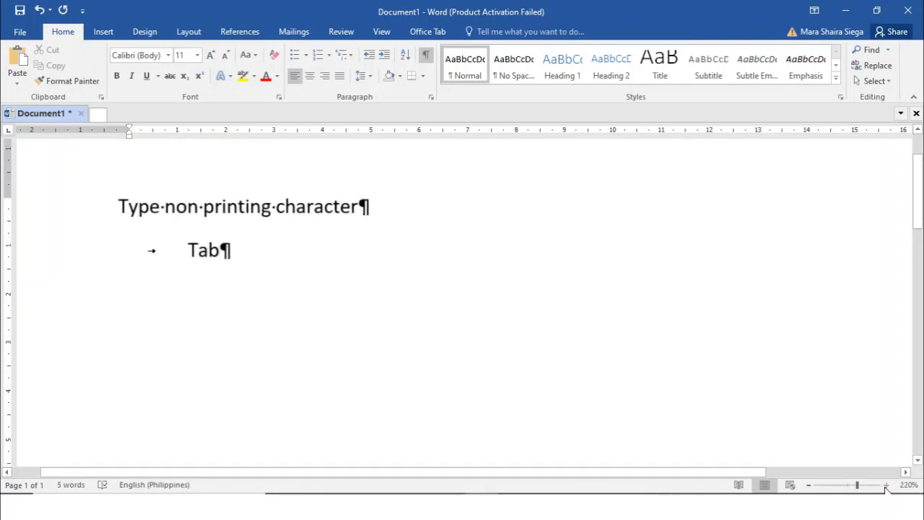
{"action": "left_click", "coordinate": [886, 485]}
{"action": "left_click", "coordinate": [887, 486]}
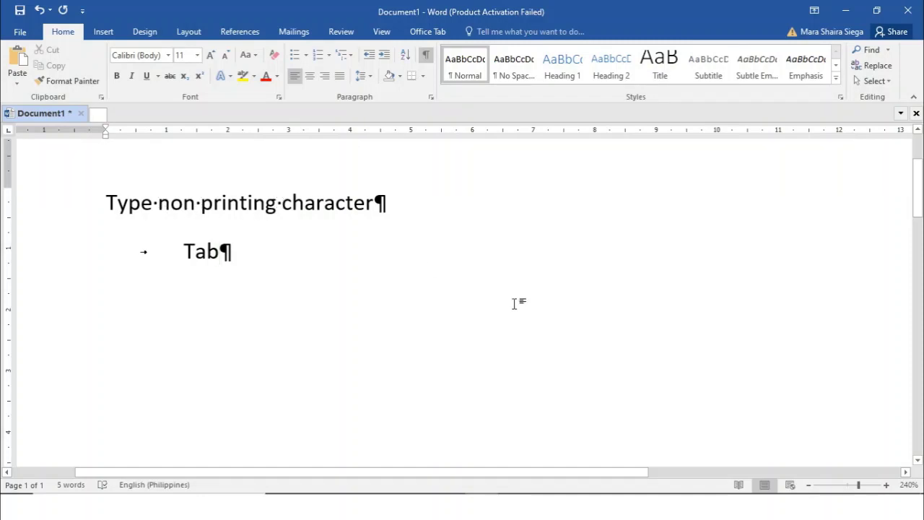
{"action": "left_click", "coordinate": [809, 485]}
{"action": "left_click", "coordinate": [810, 486]}
{"action": "left_click", "coordinate": [809, 485]}
{"action": "left_click", "coordinate": [810, 485]}
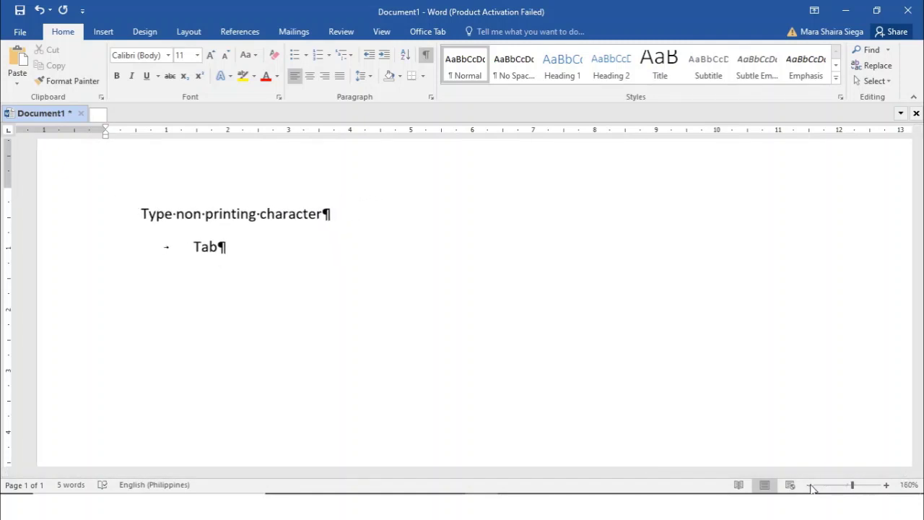
{"action": "left_click", "coordinate": [810, 485]}
{"action": "left_click", "coordinate": [810, 485]}
{"action": "left_click", "coordinate": [809, 485]}
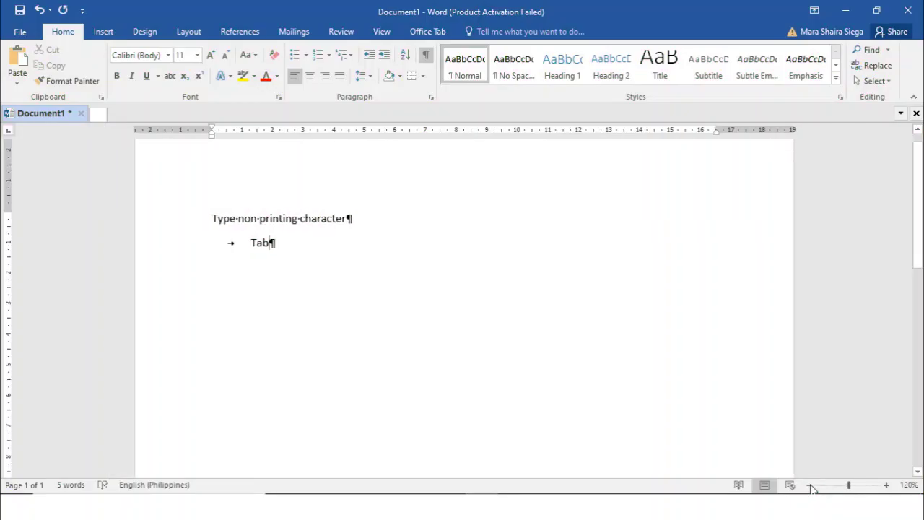
{"action": "left_click", "coordinate": [810, 485]}
{"action": "left_click", "coordinate": [810, 486]}
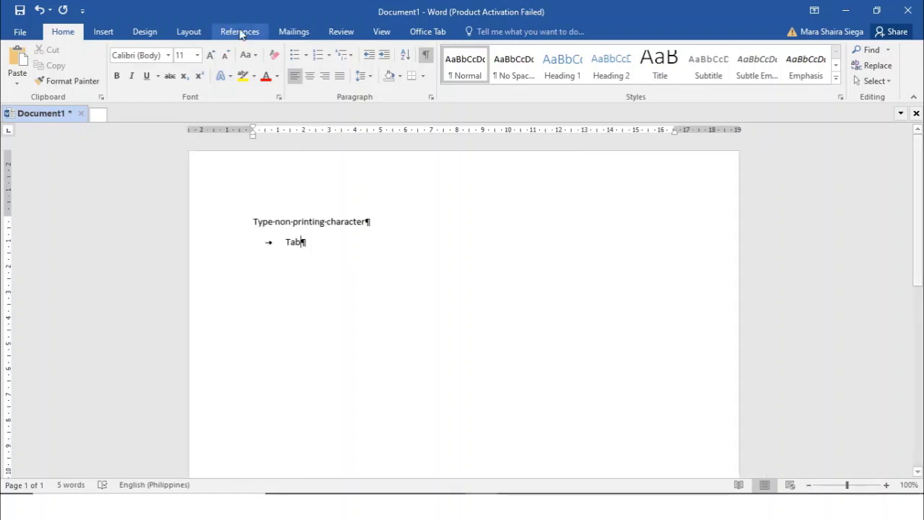
Hide the formatting marks and remove the tab indent in front of the word "Tab".
{"action": "left_click", "coordinate": [427, 56]}
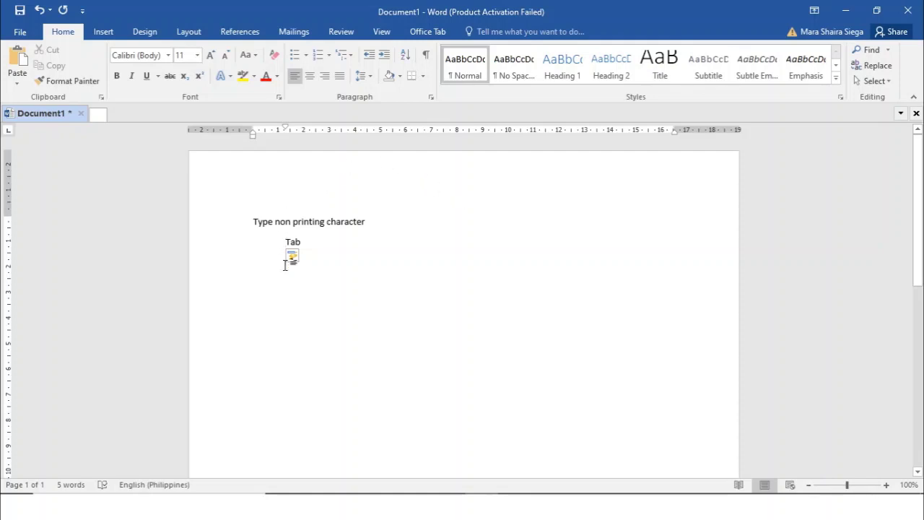
{"action": "scroll", "coordinate": [264, 318], "scroll_direction": "down", "scroll_amount": 5}
{"action": "scroll", "coordinate": [264, 319], "scroll_direction": "up", "scroll_amount": 5}
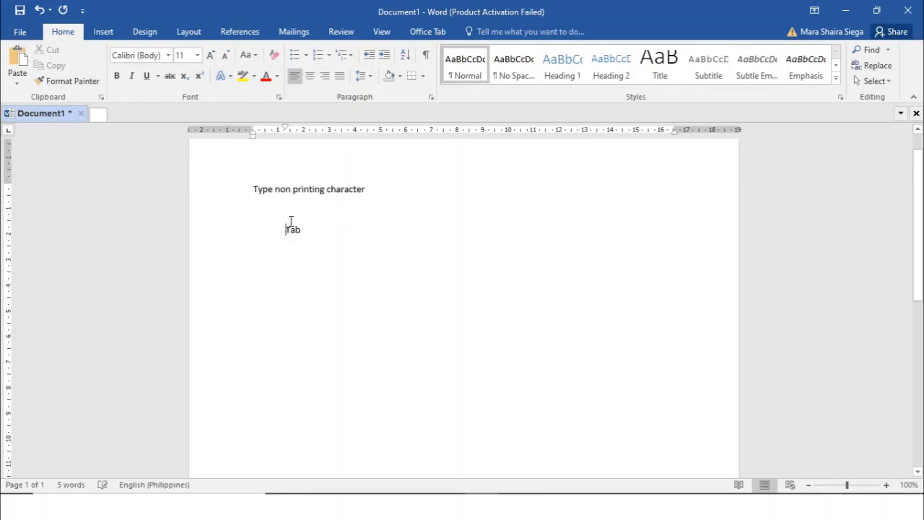
{"action": "key", "text": "BackSpace"}
{"action": "left_click", "coordinate": [320, 214]}
{"action": "key", "text": "BackSpace"}
Insert blank paragraphs before the word "Tab" until it moves to the first line of page 2.
{"action": "key", "text": "Return"}
{"action": "key", "text": "Return"}
{"action": "key", "text": "Return"}
{"action": "key", "text": "Return"}
{"action": "key", "text": "Return"}
{"action": "key", "text": "Return"}
{"action": "key", "text": "Return"}
{"action": "key", "text": "Return"}
{"action": "key", "text": "Return"}
{"action": "key", "text": "Return"}
{"action": "key", "text": "Return"}
{"action": "key", "text": "Return"}
{"action": "key", "text": "Return"}
{"action": "key", "text": "Return"}
{"action": "key", "text": "Return"}
{"action": "key", "text": "Return"}
{"action": "key", "text": "Return"}
{"action": "key", "text": "Return"}
{"action": "key", "text": "Return"}
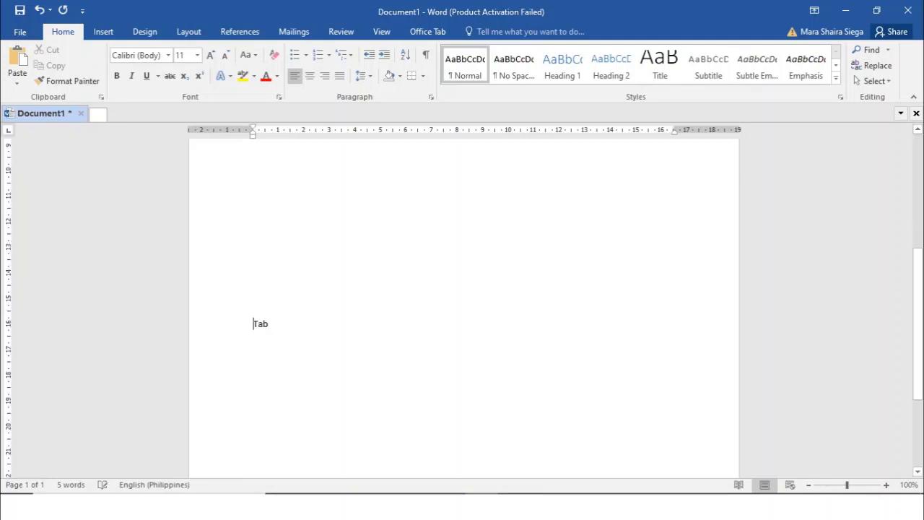
{"action": "key", "text": "Return"}
{"action": "key", "text": "Return"}
{"action": "key", "text": "Return"}
{"action": "key", "text": "Return"}
{"action": "key", "text": "Return"}
{"action": "key", "text": "Return"}
{"action": "key", "text": "Return"}
{"action": "key", "text": "Return"}
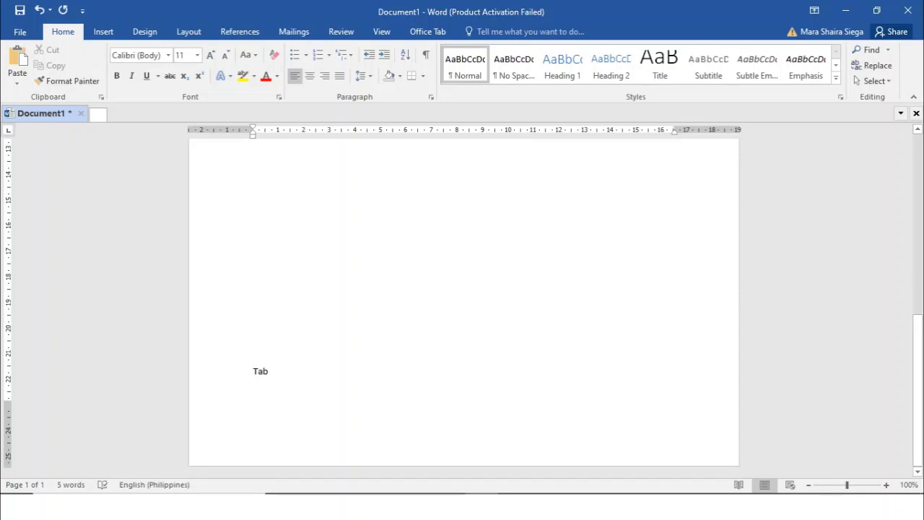
{"action": "key", "text": "Return"}
{"action": "key", "text": "Return"}
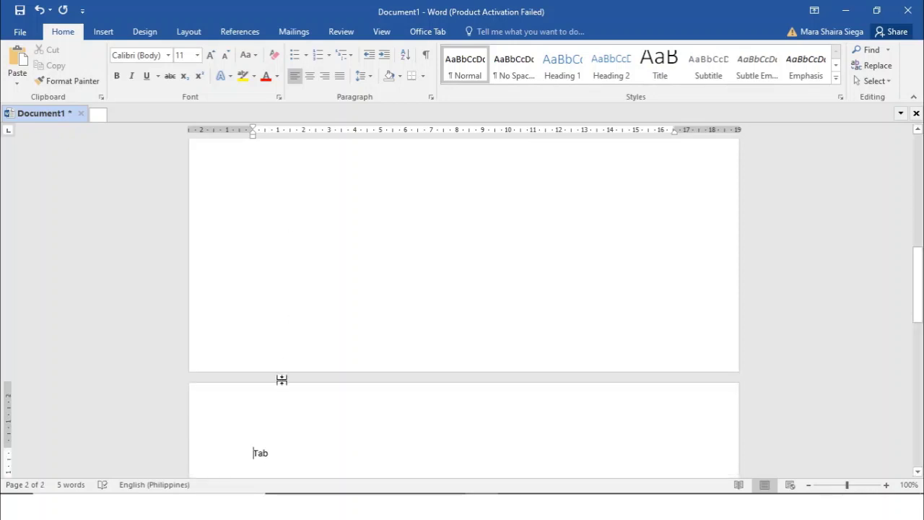
Hide the white space between pages 1 and 2.
{"action": "scroll", "coordinate": [225, 326], "scroll_direction": "down", "scroll_amount": 2}
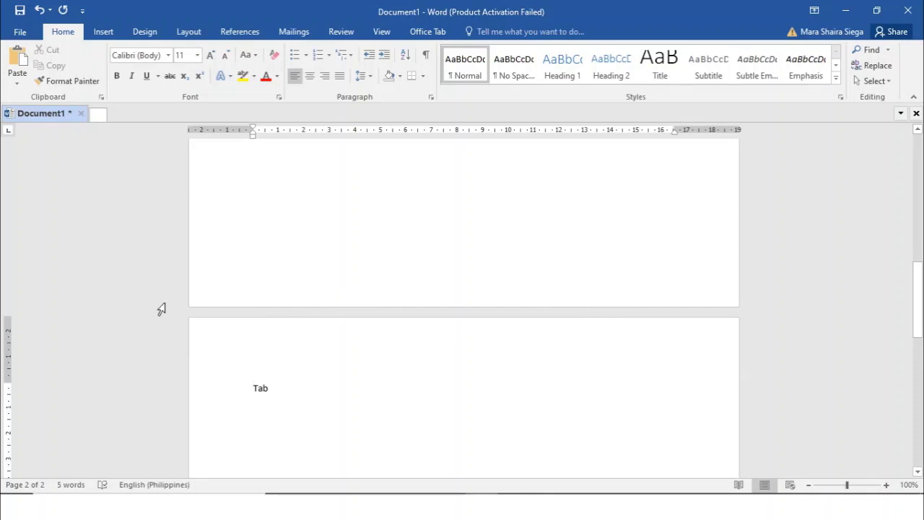
{"action": "double_click", "coordinate": [216, 312]}
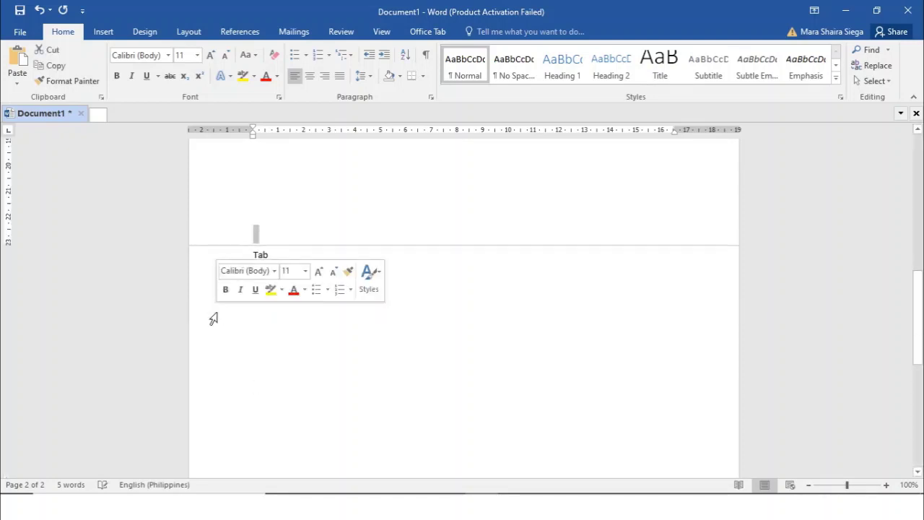
{"action": "scroll", "coordinate": [347, 353], "scroll_direction": "up", "scroll_amount": 3}
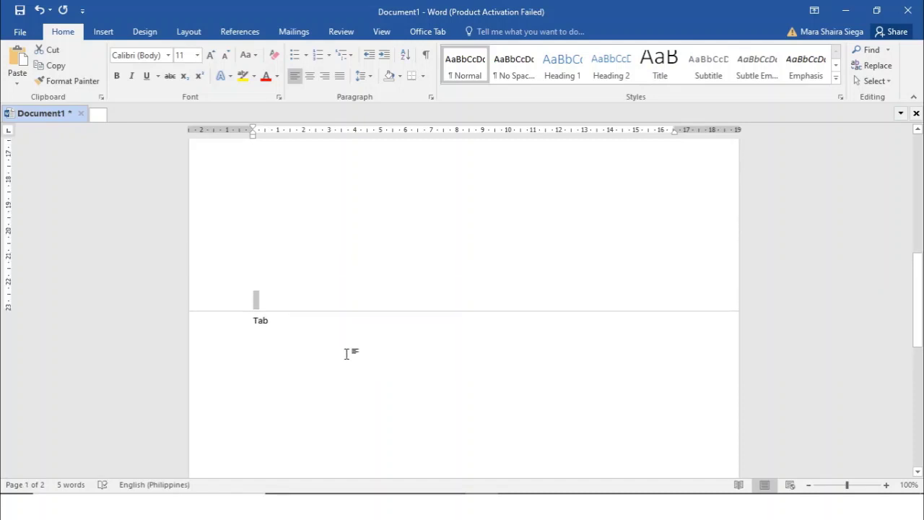
{"action": "scroll", "coordinate": [279, 333], "scroll_direction": "down", "scroll_amount": 3}
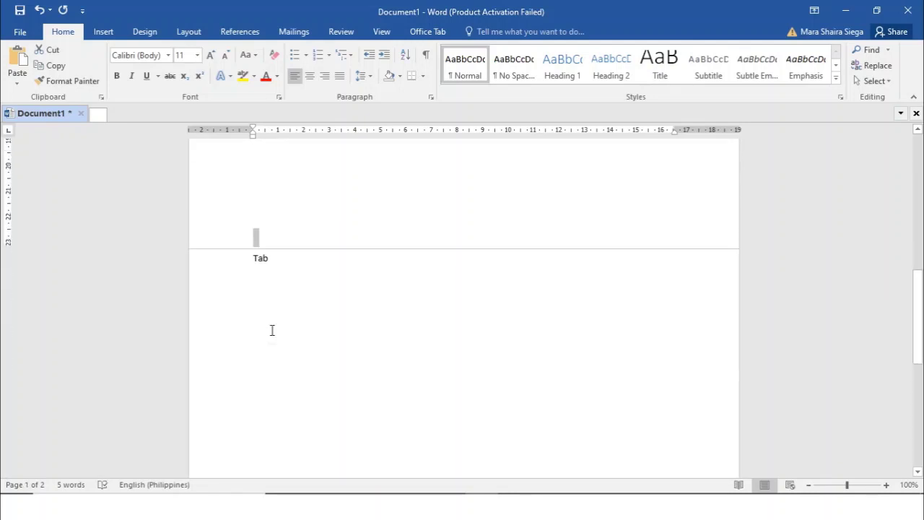
Place the cursor on each side of the collapsed page boundary to examine where page 1 ends and page 2 begins.
{"action": "left_click", "coordinate": [259, 255]}
{"action": "key", "text": "Return"}
{"action": "key", "text": "Return"}
{"action": "key", "text": "Return"}
{"action": "key", "text": "Return"}
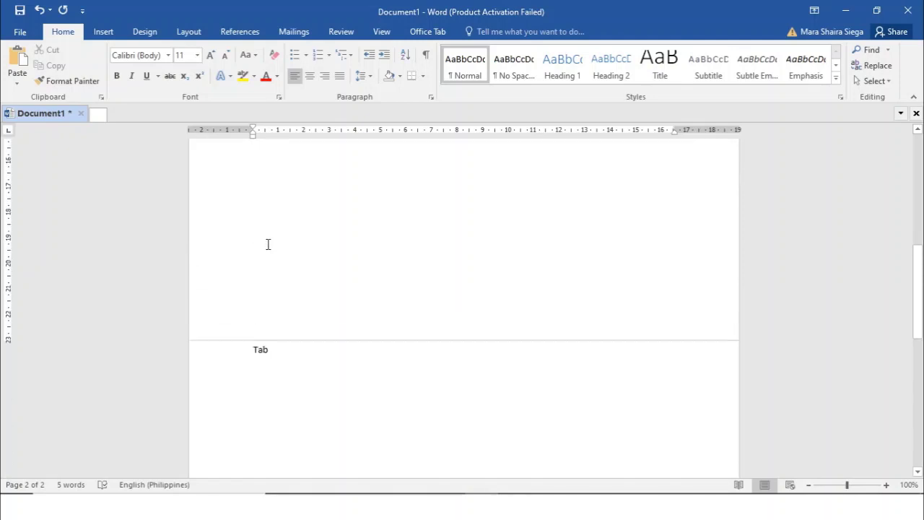
{"action": "scroll", "coordinate": [266, 246], "scroll_direction": "down", "scroll_amount": 2}
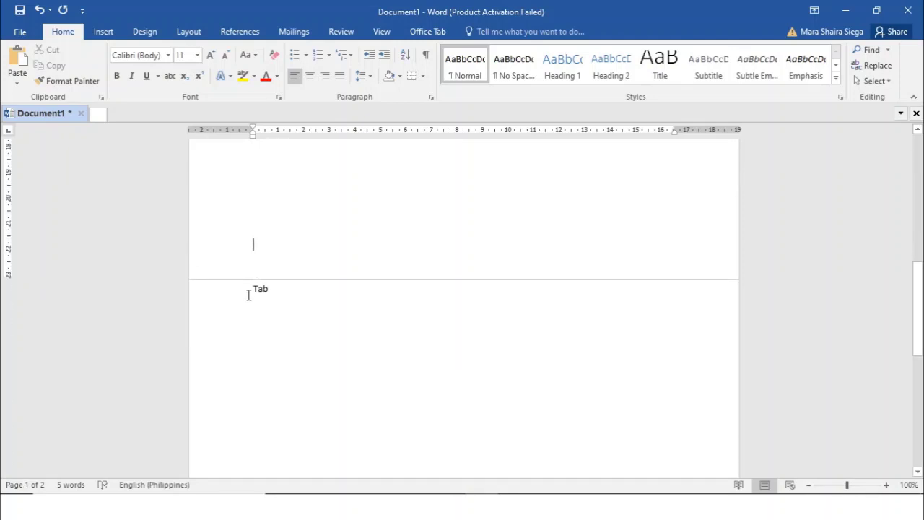
{"action": "left_click", "coordinate": [250, 293]}
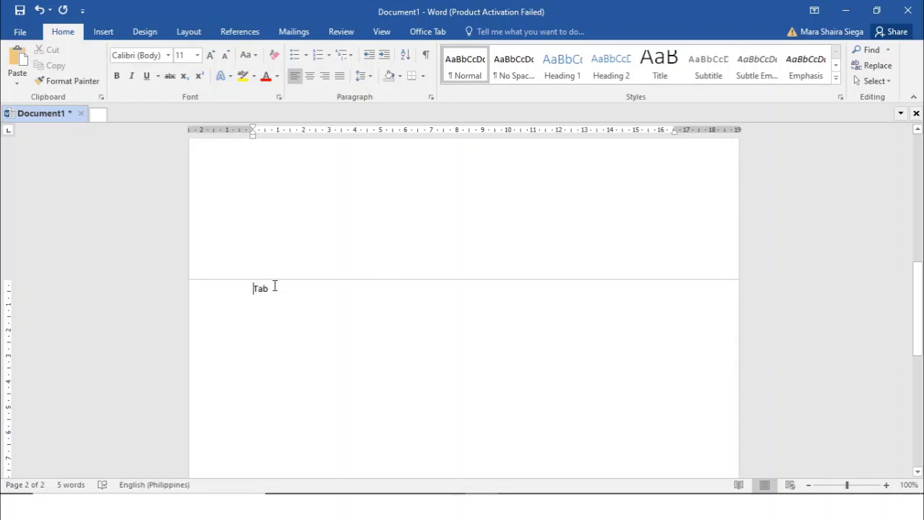
{"action": "left_click", "coordinate": [273, 265]}
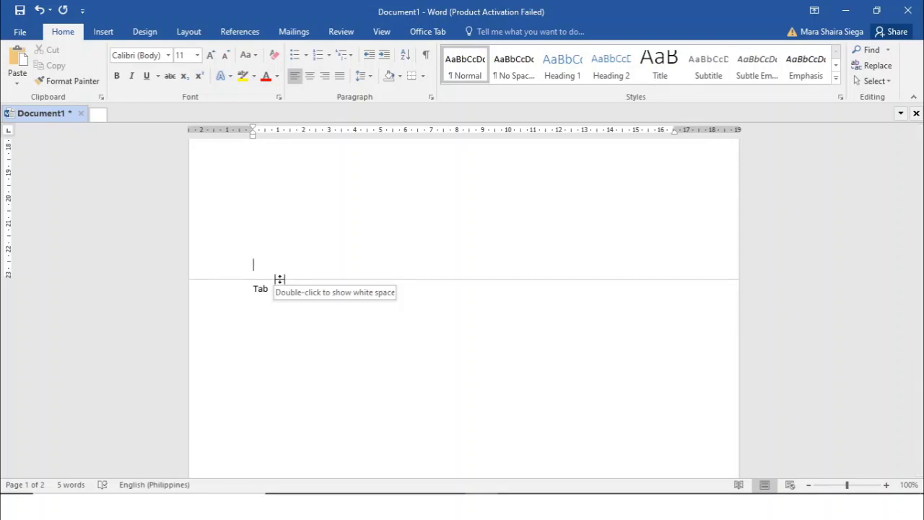
Show the white space between the two pages again and return to the beginning of the document.
{"action": "double_click", "coordinate": [279, 279]}
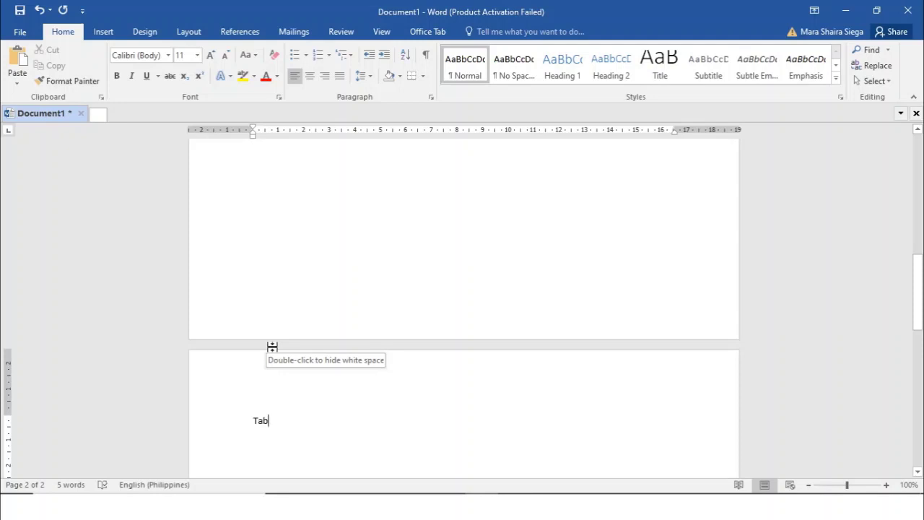
{"action": "scroll", "coordinate": [321, 333], "scroll_direction": "up", "scroll_amount": 1}
{"action": "scroll", "coordinate": [324, 332], "scroll_direction": "up", "scroll_amount": 2}
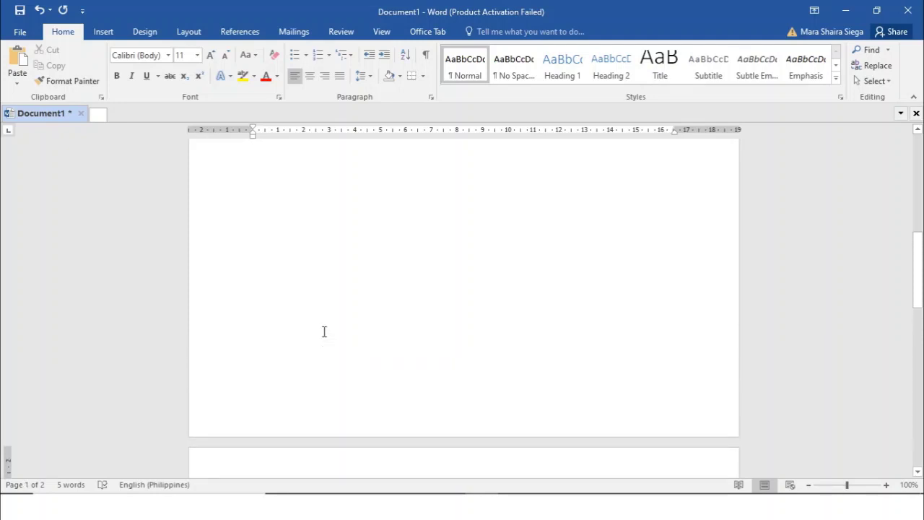
{"action": "scroll", "coordinate": [324, 332], "scroll_direction": "up", "scroll_amount": 15}
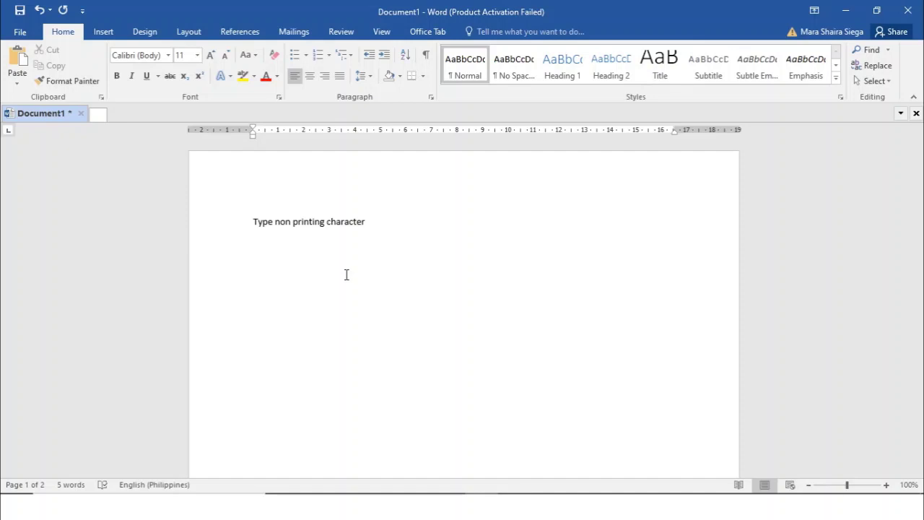
Append a long unbroken row of "x" characters after "Type non printing character", separated by a space and stopping short of the right margin.
{"action": "left_click", "coordinate": [263, 228]}
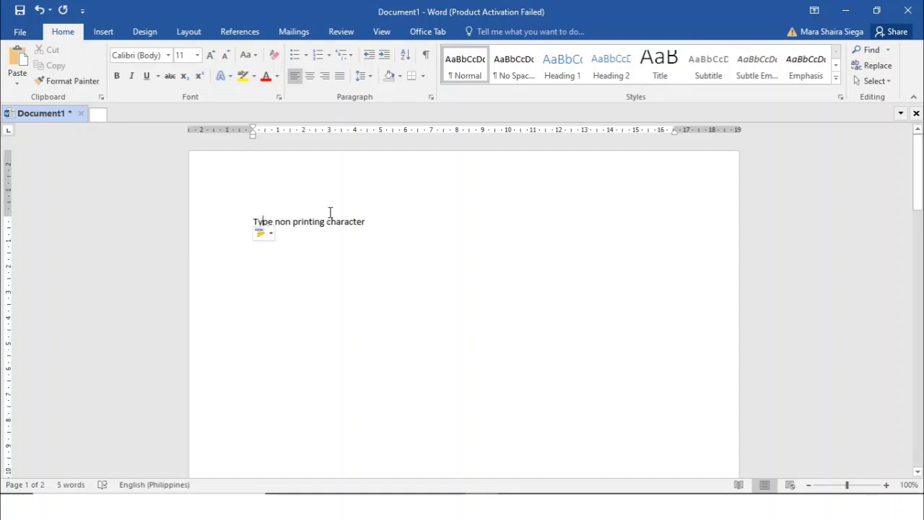
{"action": "left_click", "coordinate": [375, 227]}
{"action": "key", "text": "Return"}
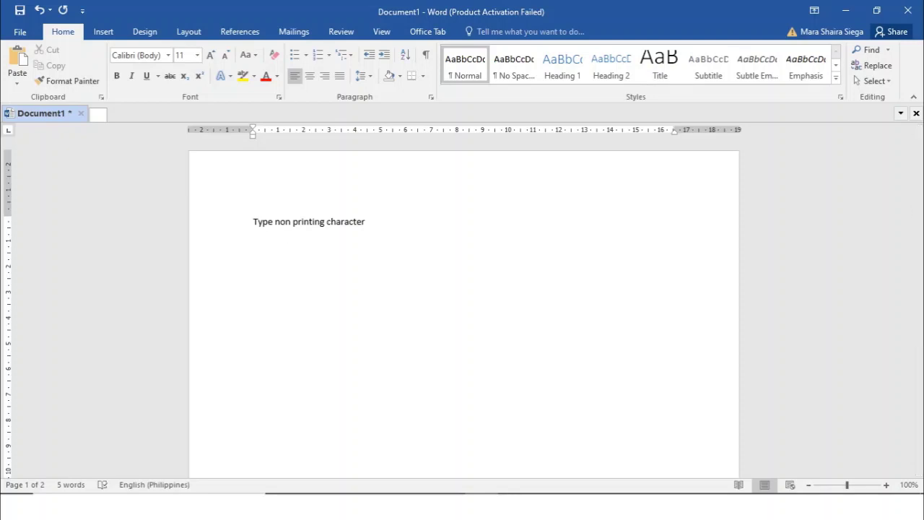
{"action": "left_click", "coordinate": [365, 223]}
{"action": "type", "text": "xxxxxxxxxxxxxxxxxxxxxxxxxxxxxxxxxxxxxxxxxxxxxxxxxx"}
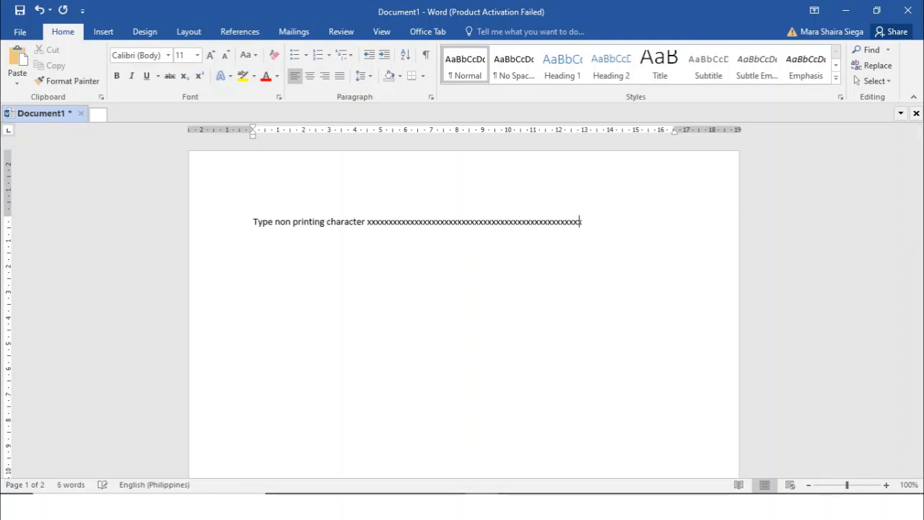
{"action": "type", "text": "xxxxxxxxxxxxx"}
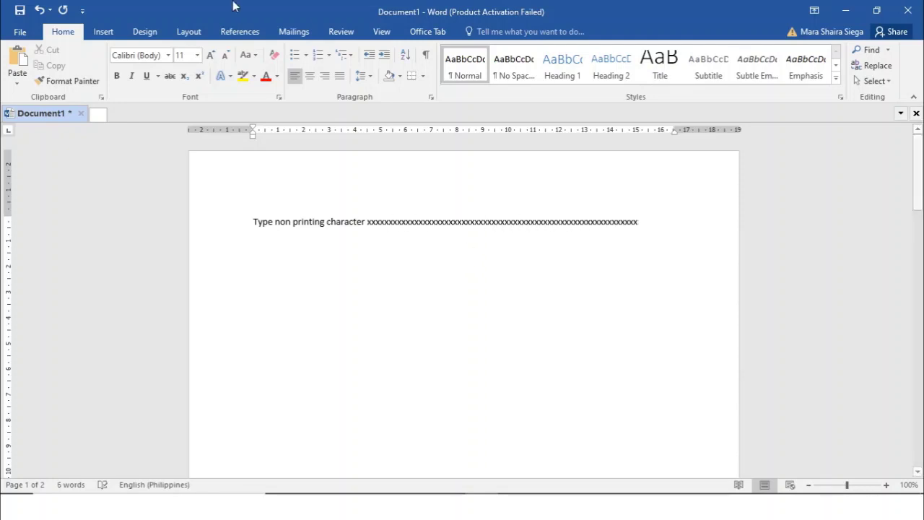
Turn on the gridlines for the document page.
{"action": "left_click", "coordinate": [292, 33]}
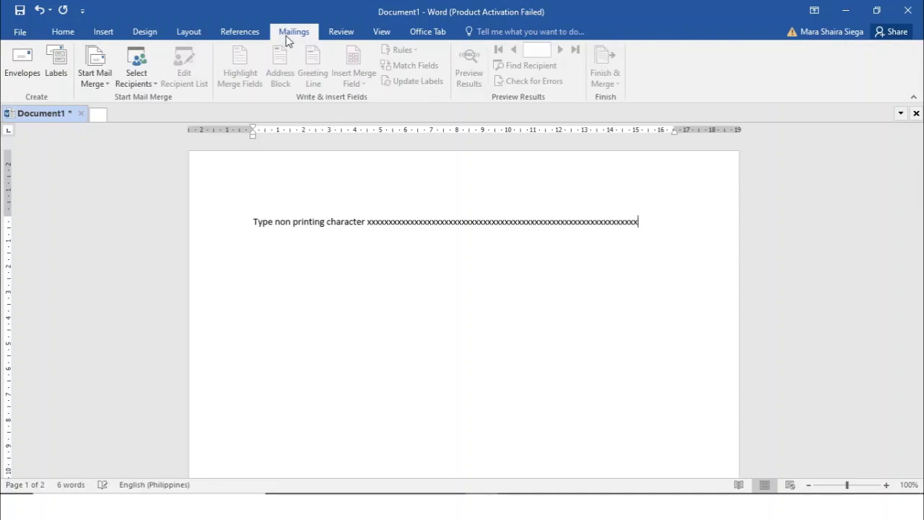
{"action": "left_click", "coordinate": [381, 31]}
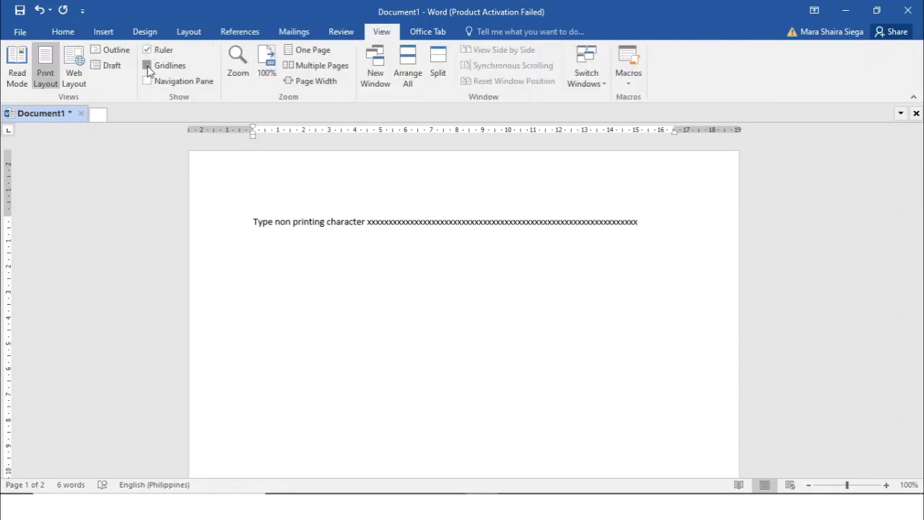
{"action": "left_click", "coordinate": [147, 65]}
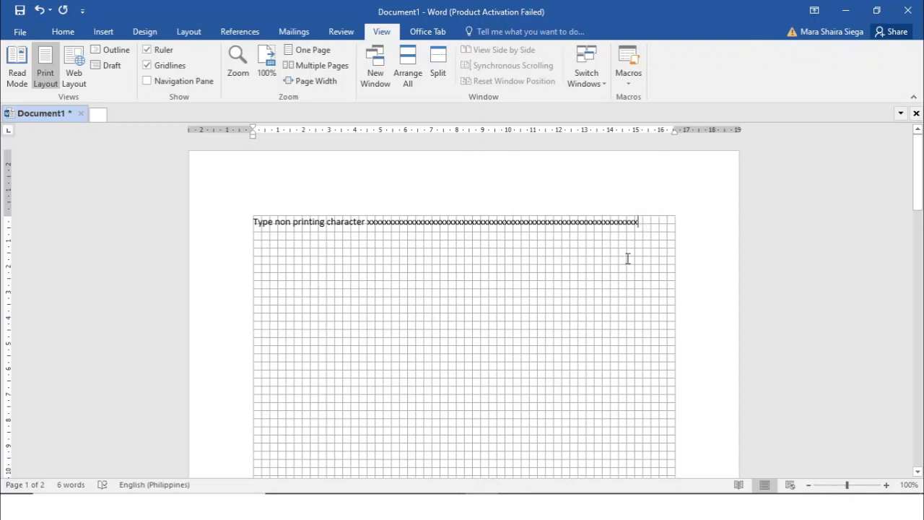
Extend the row of "x" characters past the right margin so it wraps onto the second line.
{"action": "type", "text": "x"}
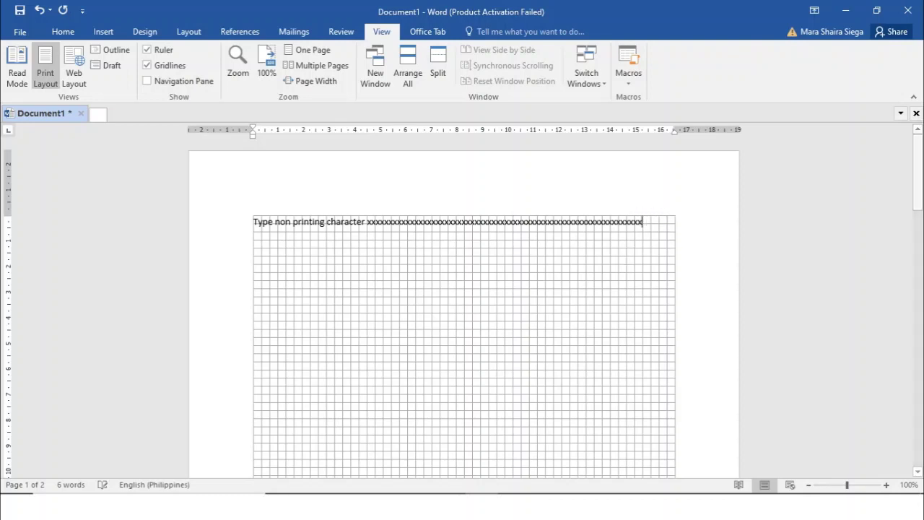
{"action": "type", "text": "xxxxxxxxxxxx"}
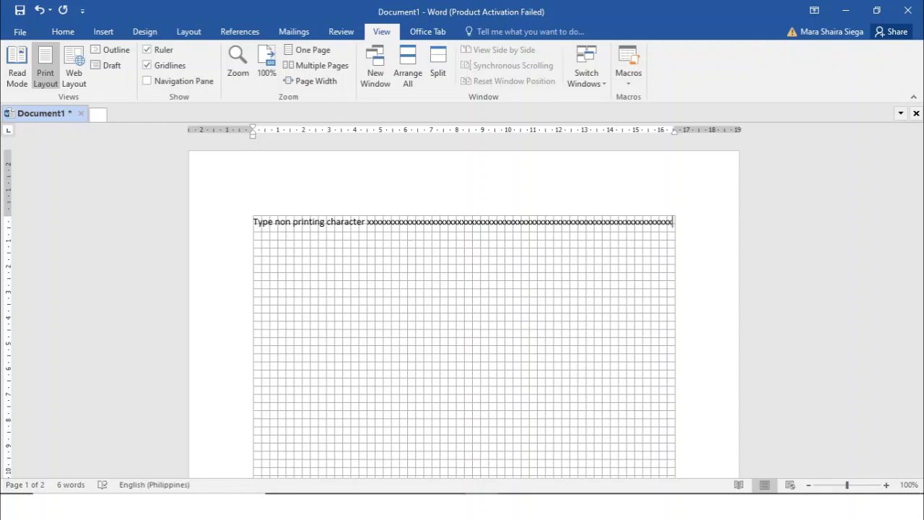
{"action": "type", "text": "x"}
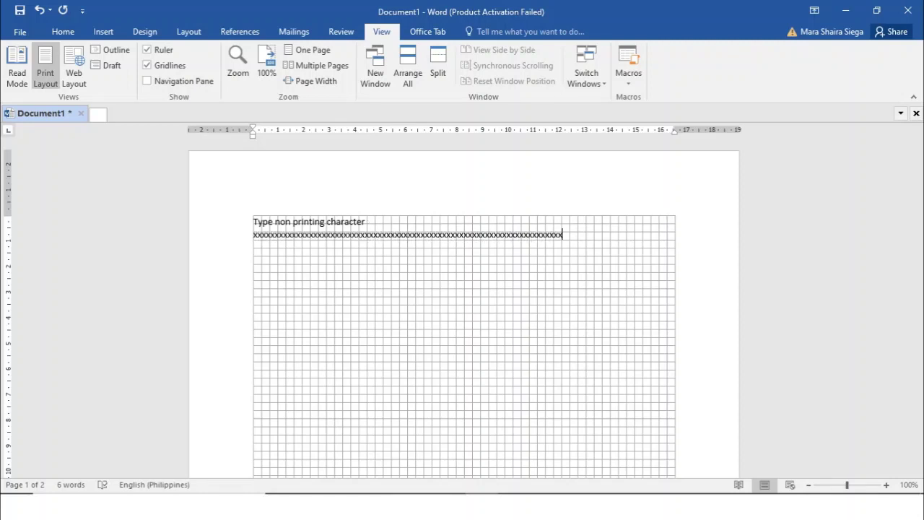
Split the long row of "x" characters into several shorter words by inserting spaces at different points.
{"action": "type", "text": "xxxx"}
{"action": "left_click", "coordinate": [352, 237]}
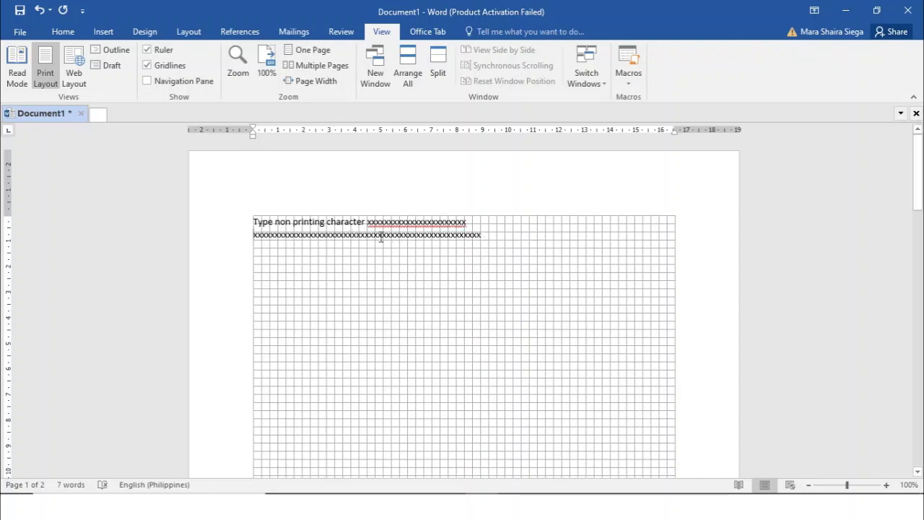
{"action": "left_click", "coordinate": [379, 236]}
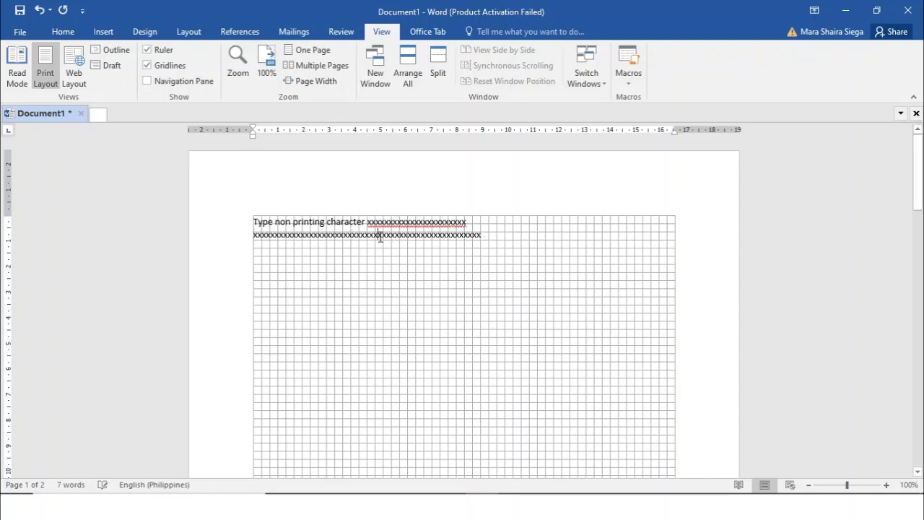
{"action": "left_click", "coordinate": [340, 235]}
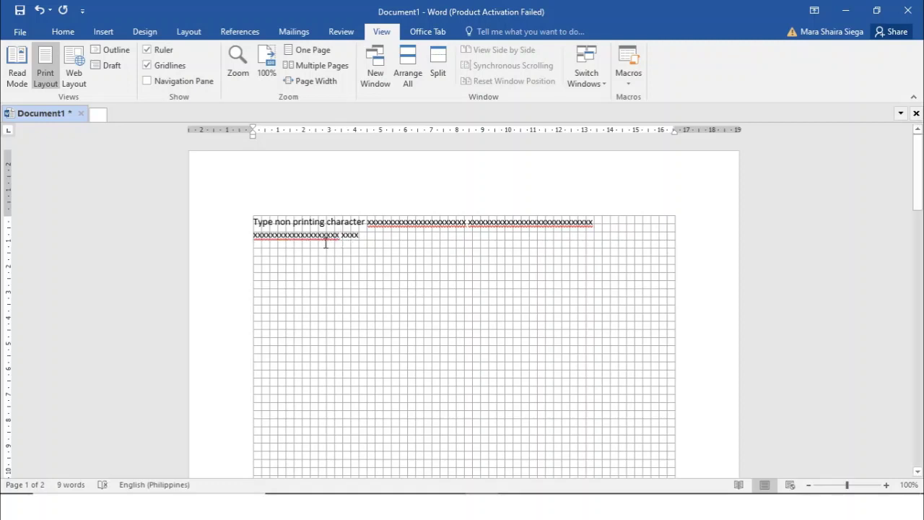
{"action": "left_click", "coordinate": [294, 235]}
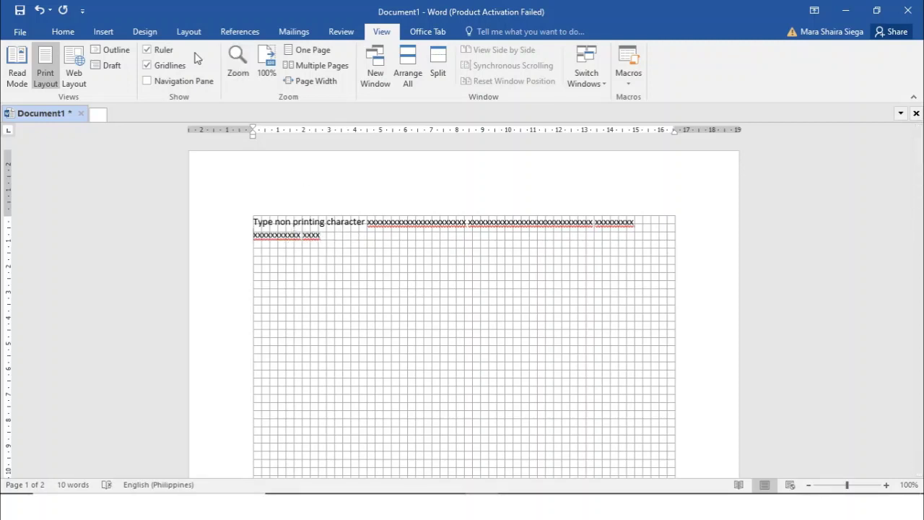
Turn off the gridlines and delete the sample text on the first page.
{"action": "left_click", "coordinate": [155, 65]}
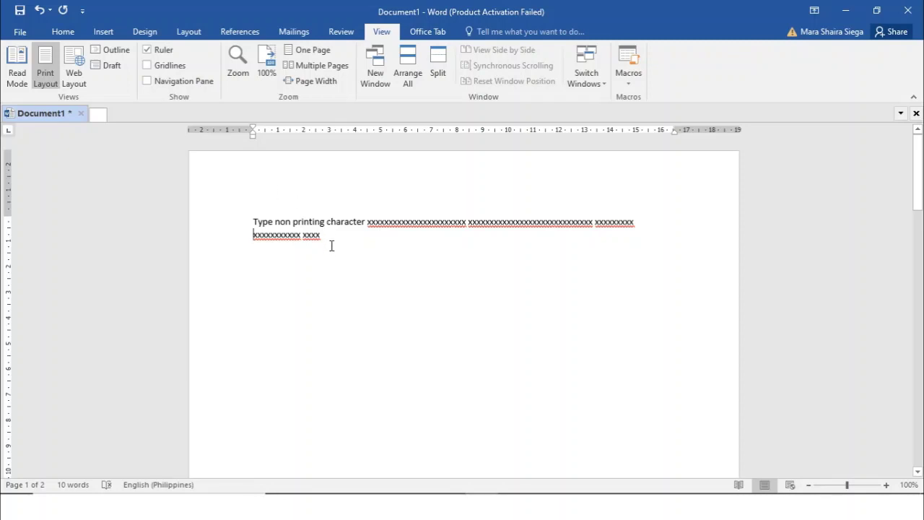
{"action": "left_click_drag", "start_coordinate": [332, 242], "coordinate": [264, 215]}
{"action": "key", "text": "Delete"}
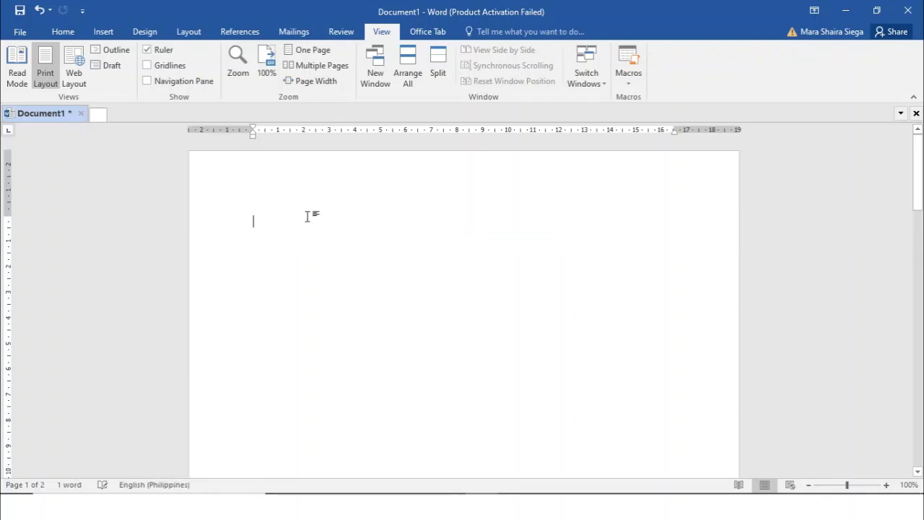
Remove the empty lines before the word "Tab" so that it moves to the start of the first page.
{"action": "scroll", "coordinate": [309, 213], "scroll_direction": "down", "scroll_amount": 1}
{"action": "scroll", "coordinate": [309, 214], "scroll_direction": "up", "scroll_amount": 1}
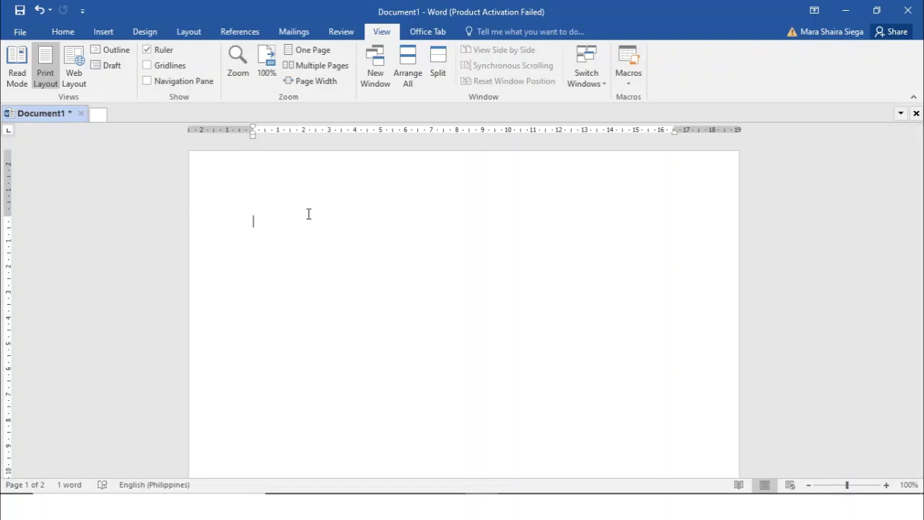
{"action": "left_click_drag", "start_coordinate": [309, 214], "coordinate": [295, 476]}
{"action": "key", "text": "Delete"}
{"action": "scroll", "coordinate": [323, 357], "scroll_direction": "up", "scroll_amount": 2}
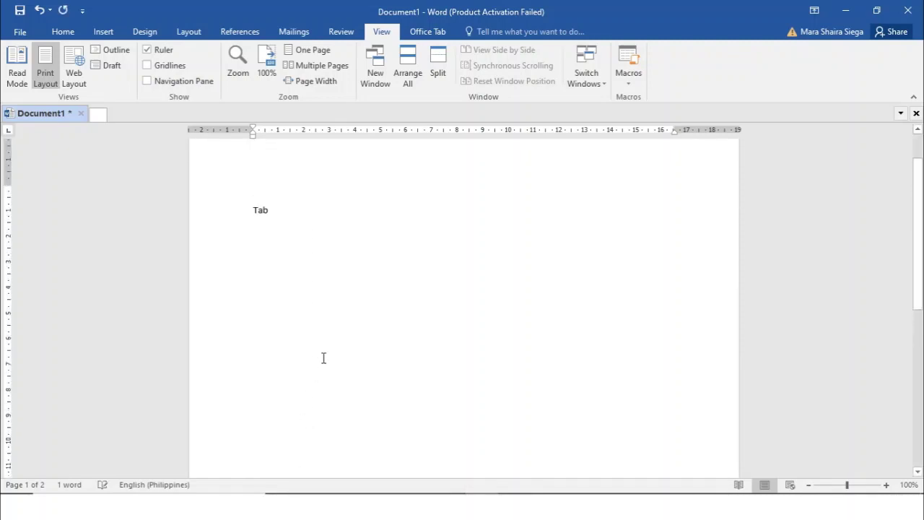
{"action": "key", "text": "BackSpace"}
{"action": "key", "text": "BackSpace"}
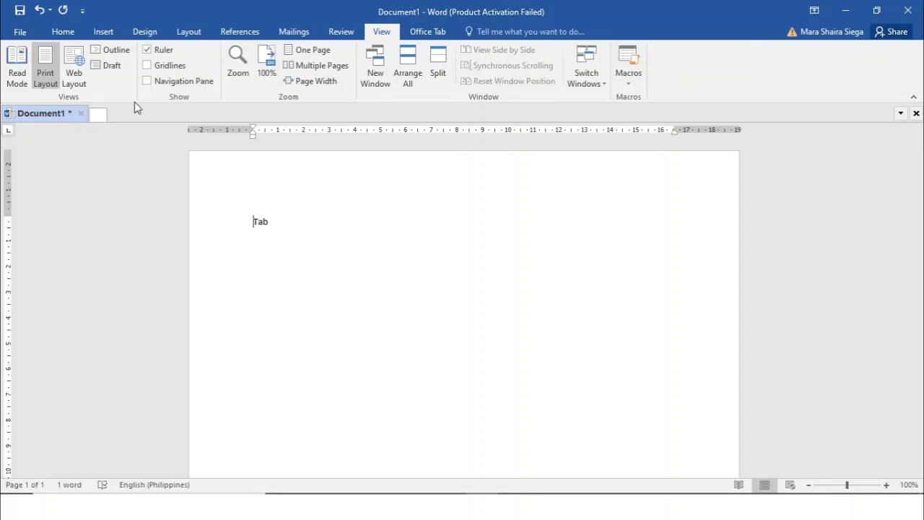
{"action": "key", "text": "ctrl+s"}
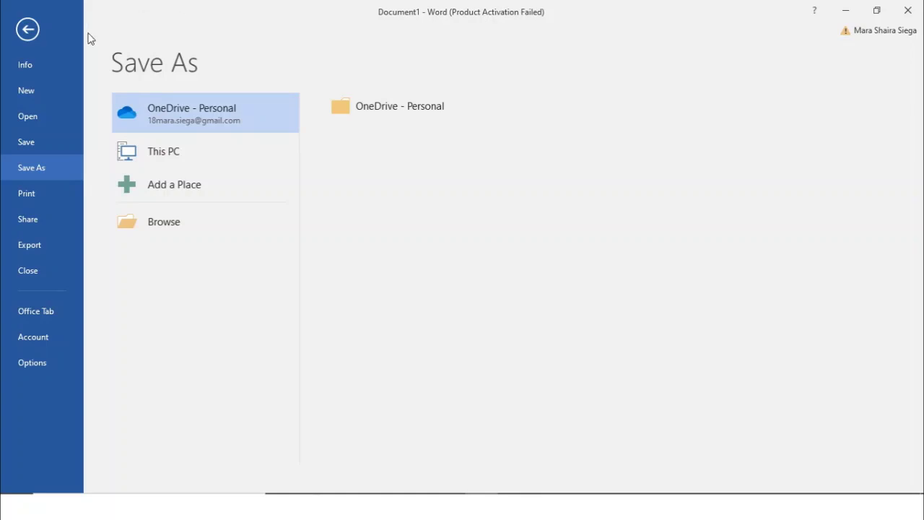
{"action": "left_click", "coordinate": [28, 30]}
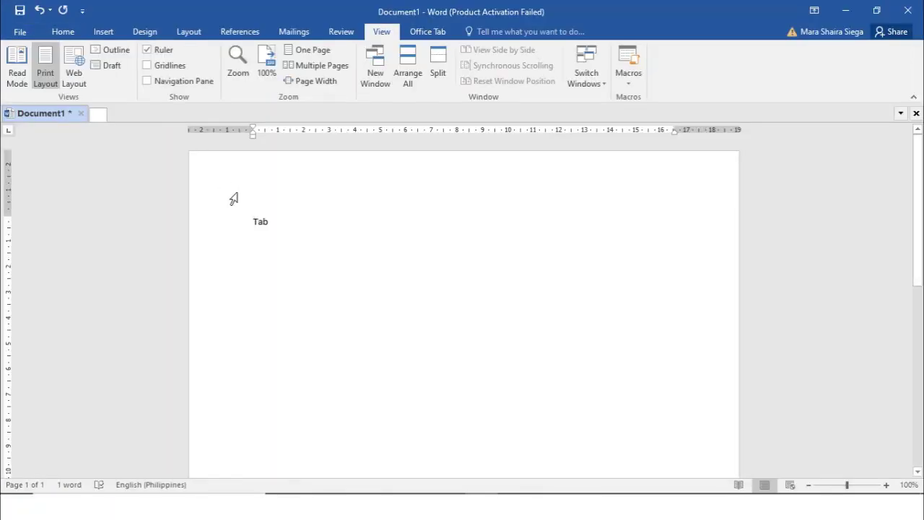
{"action": "left_click", "coordinate": [19, 17]}
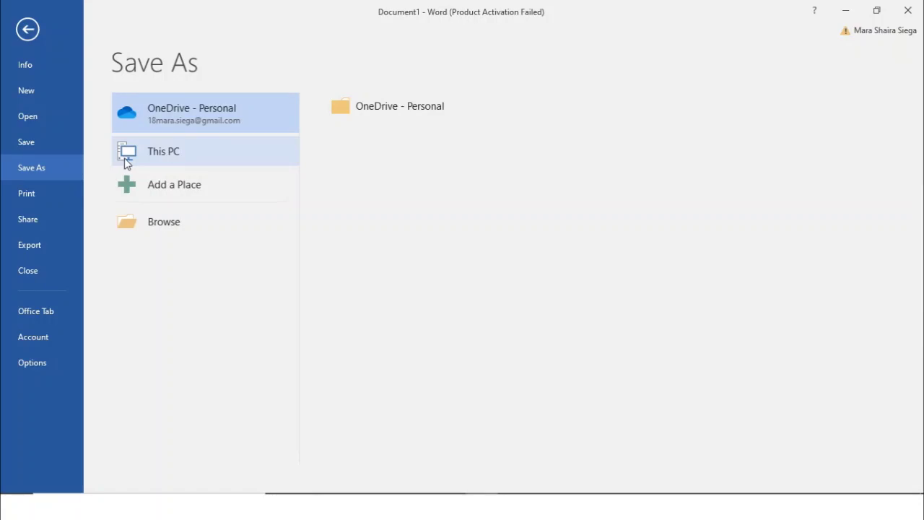
{"action": "left_click", "coordinate": [28, 30]}
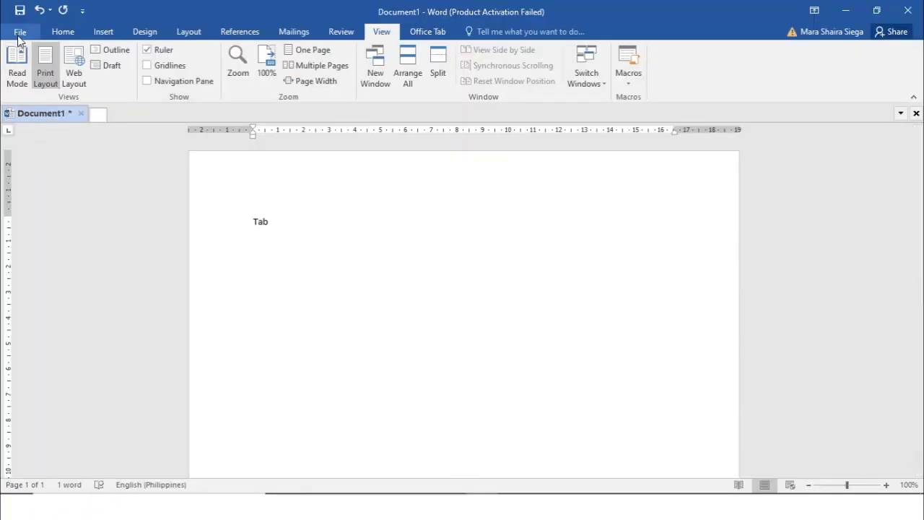
Start saving the document under a new name and choose the Desktop folder as its location.
{"action": "left_click", "coordinate": [19, 35]}
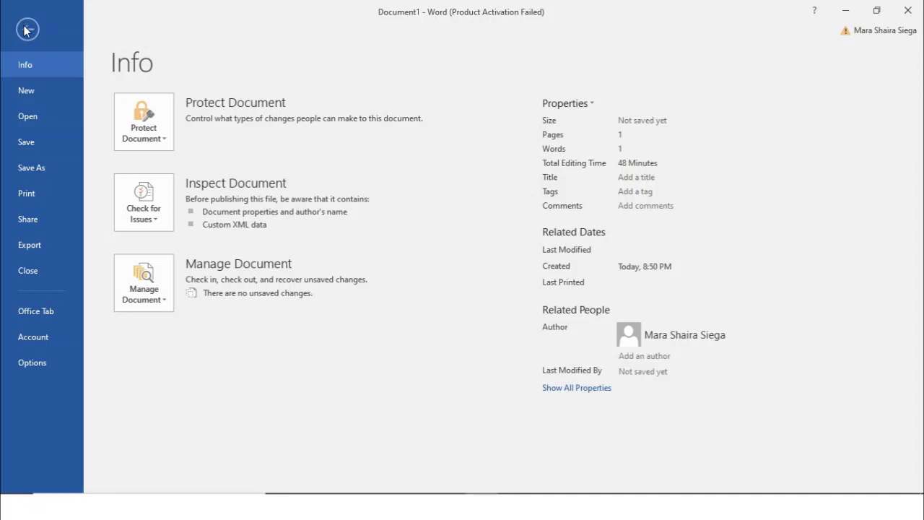
{"action": "left_click", "coordinate": [33, 168]}
{"action": "left_click", "coordinate": [141, 222]}
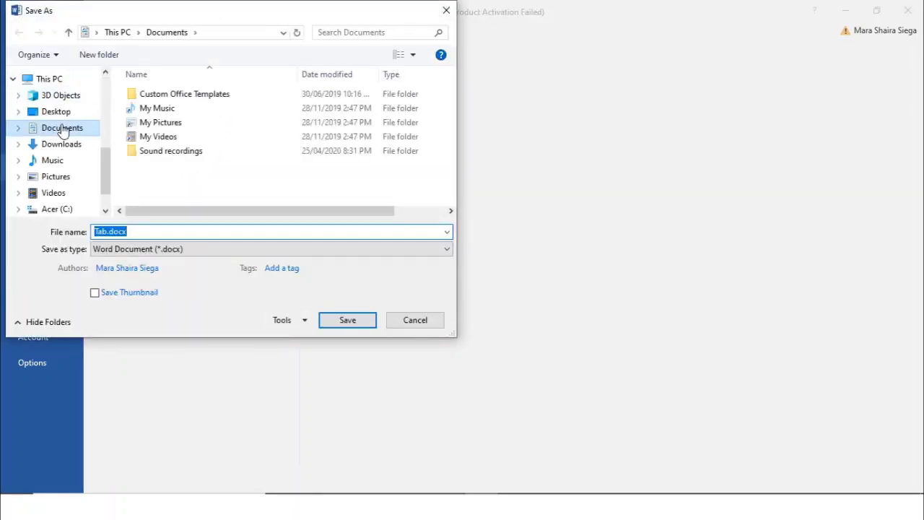
{"action": "left_click", "coordinate": [62, 114]}
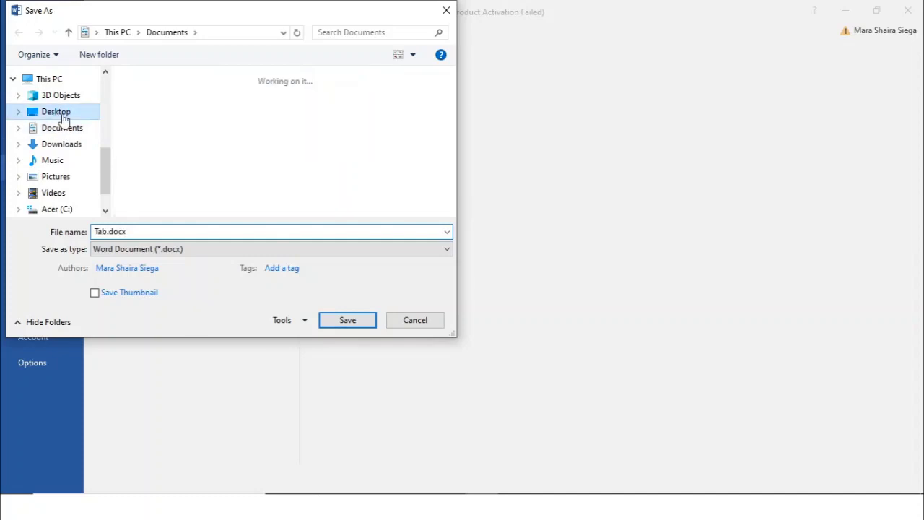
{"action": "scroll", "coordinate": [185, 158], "scroll_direction": "down", "scroll_amount": 2}
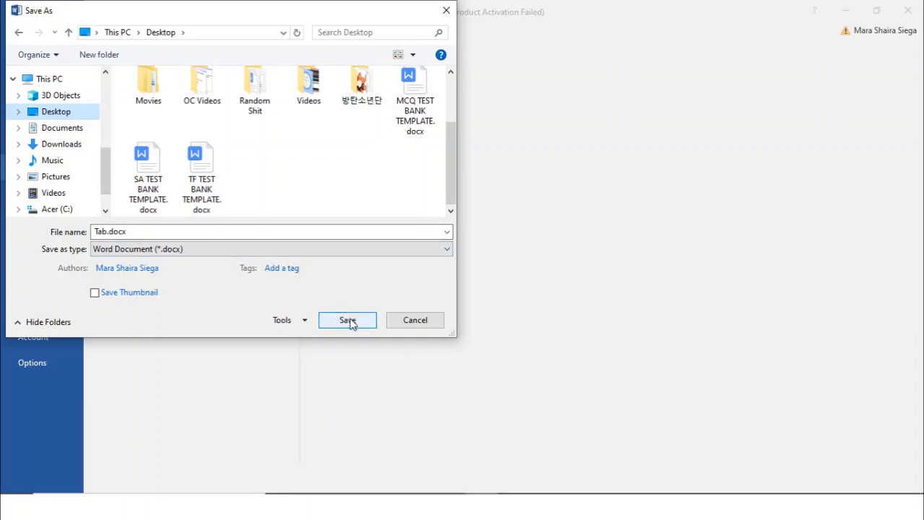
{"action": "left_click_drag", "start_coordinate": [306, 15], "coordinate": [591, 35]}
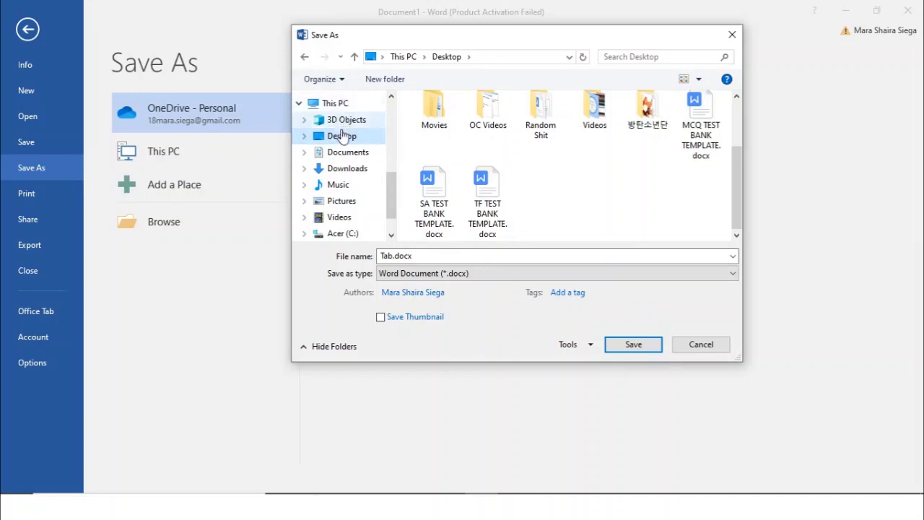
{"action": "scroll", "coordinate": [343, 123], "scroll_direction": "down", "scroll_amount": 1}
{"action": "scroll", "coordinate": [343, 144], "scroll_direction": "up", "scroll_amount": 2}
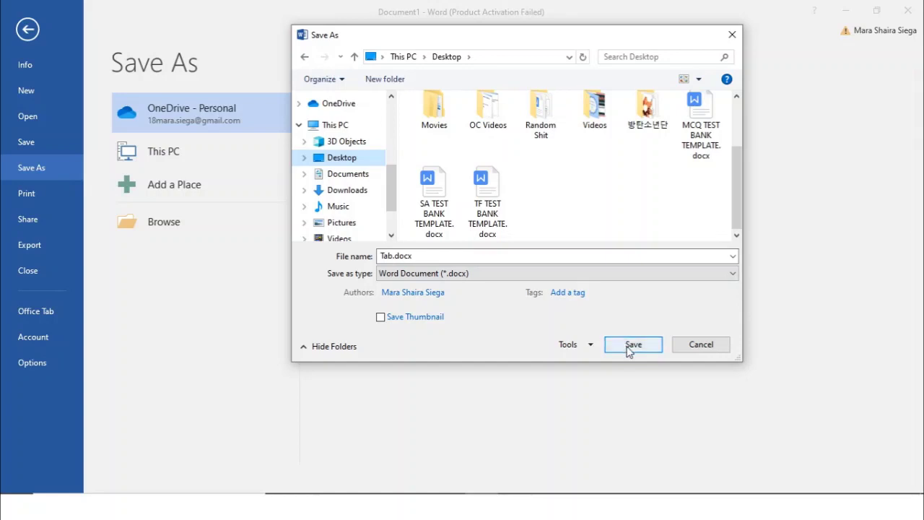
Change the file name to "Sample document.docx".
{"action": "double_click", "coordinate": [388, 257]}
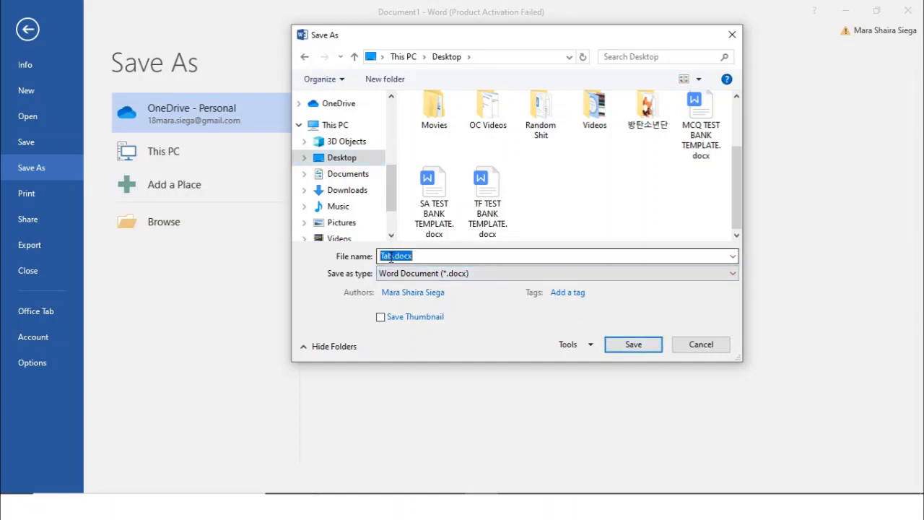
{"action": "left_click_drag", "start_coordinate": [388, 256], "coordinate": [386, 256]}
{"action": "double_click", "coordinate": [390, 256]}
{"action": "type", "text": "Sample"}
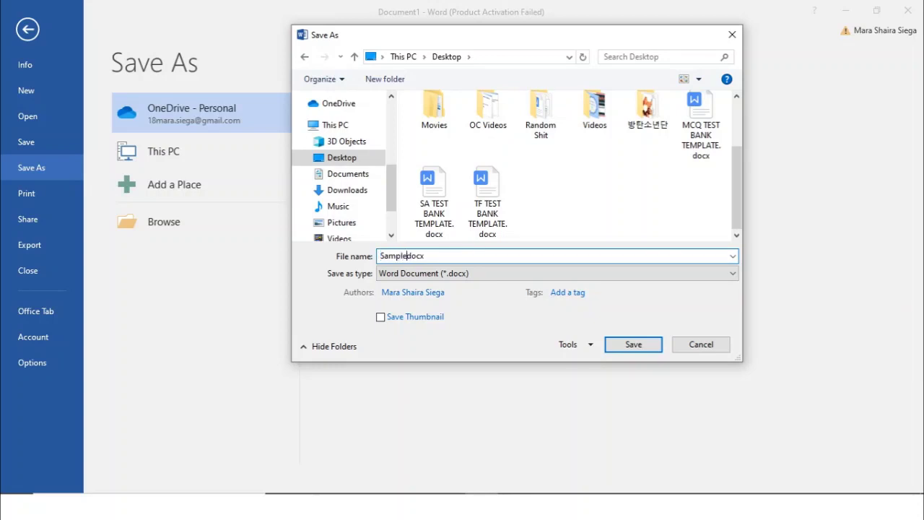
{"action": "type", "text": " document."}
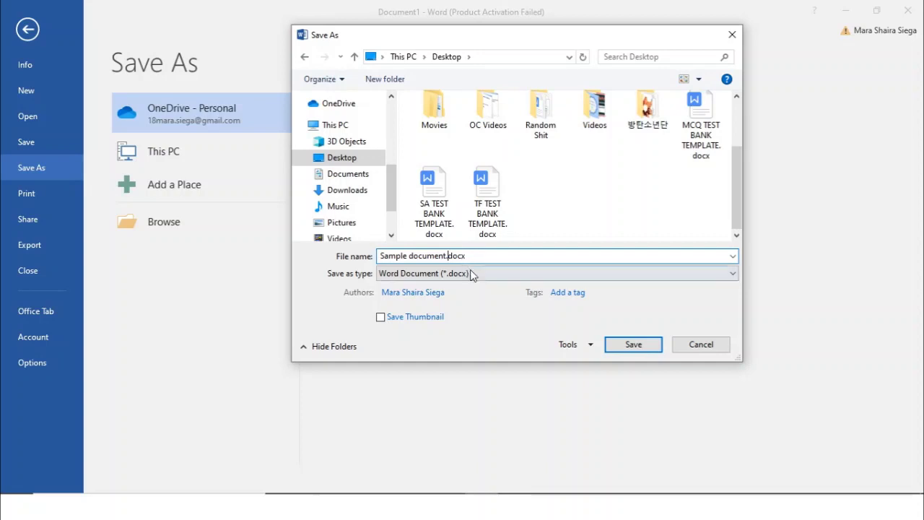
Try the Web Page file type, return to Word Document (*.docx) and save the document.
{"action": "left_click", "coordinate": [471, 275]}
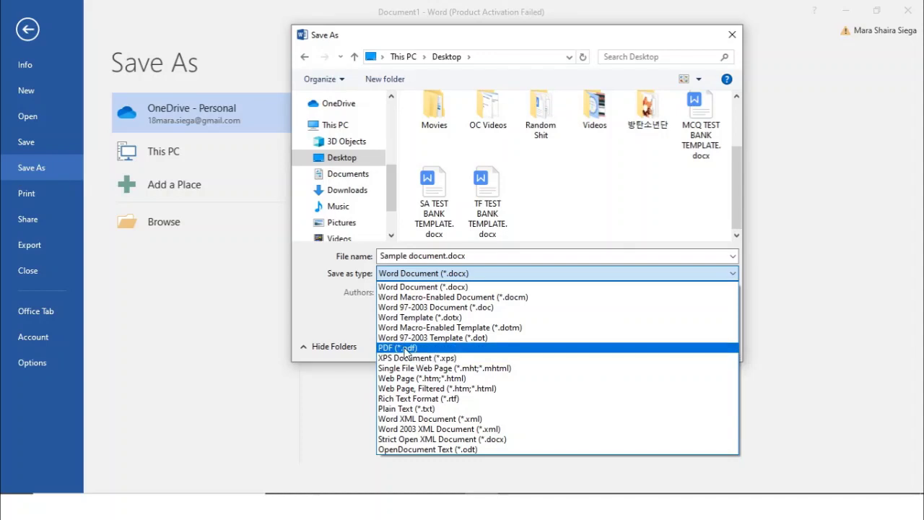
{"action": "left_click", "coordinate": [408, 377]}
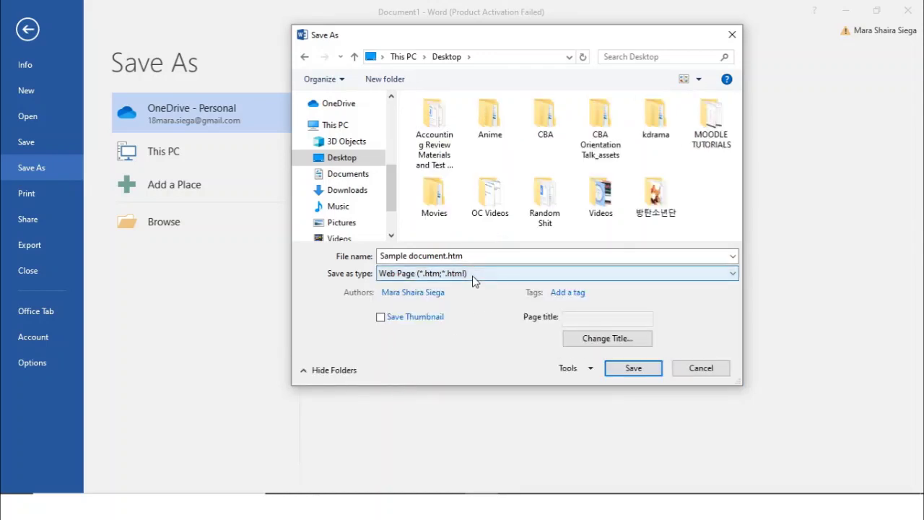
{"action": "left_click", "coordinate": [474, 280]}
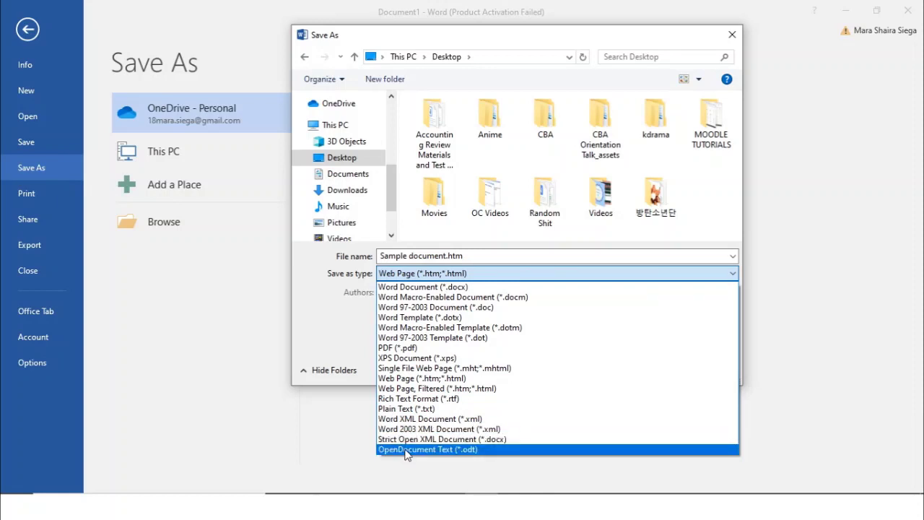
{"action": "left_click", "coordinate": [406, 287]}
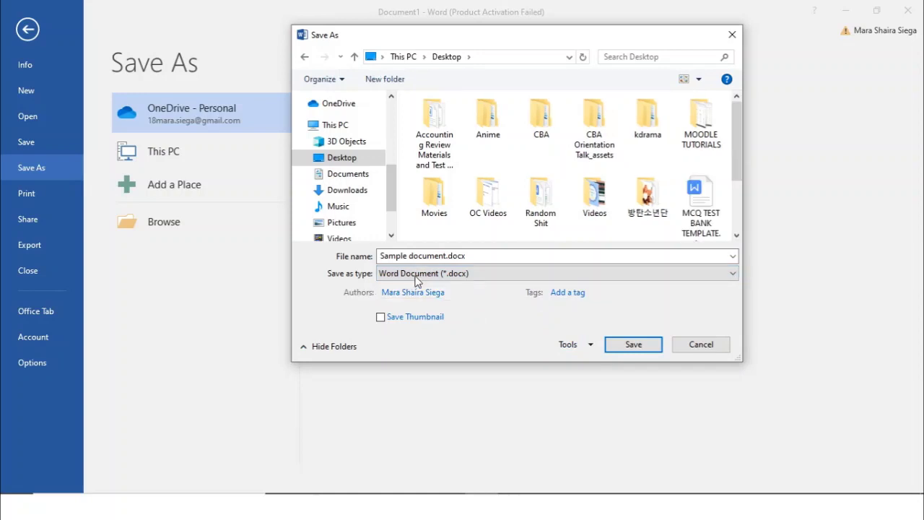
{"action": "left_click", "coordinate": [633, 349]}
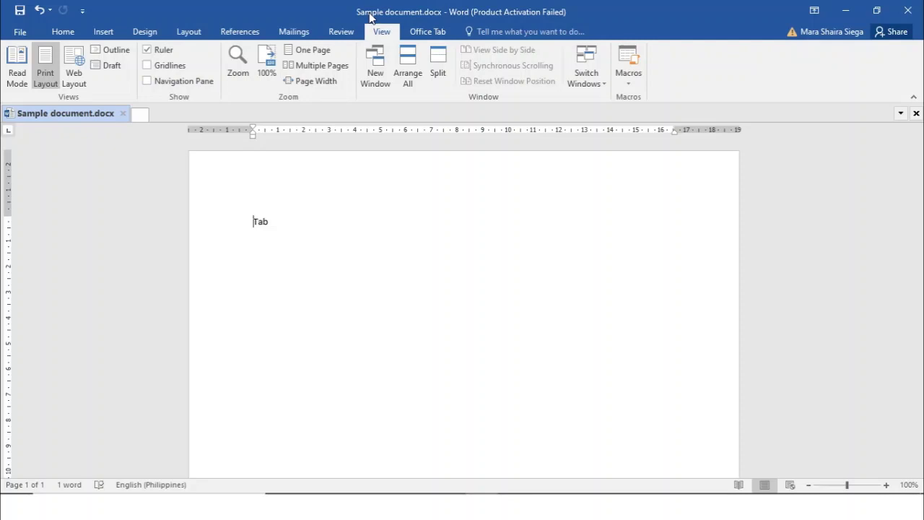
{"action": "left_click", "coordinate": [340, 216]}
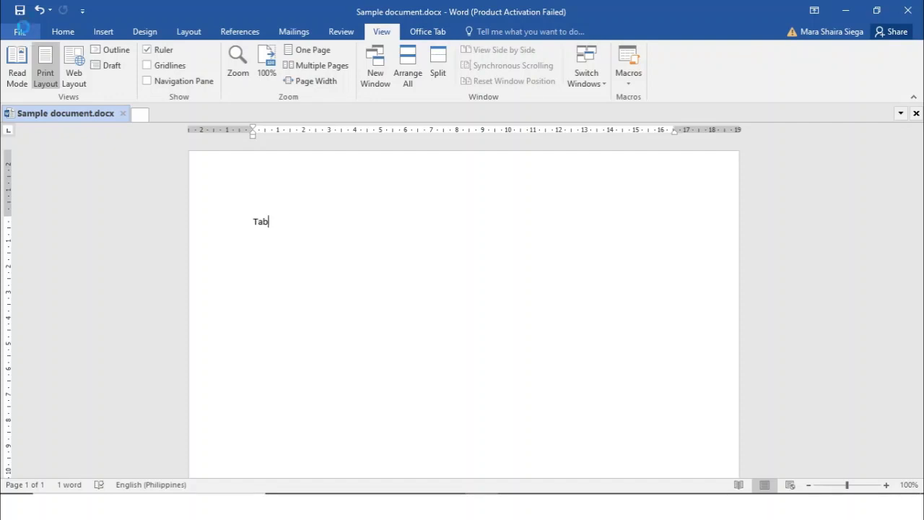
{"action": "key", "text": "F12"}
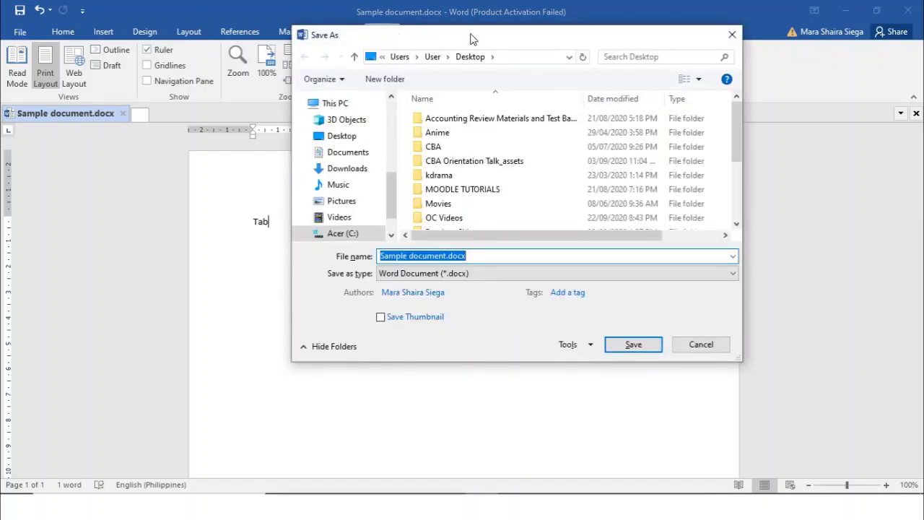
{"action": "left_click_drag", "start_coordinate": [472, 38], "coordinate": [425, 64]}
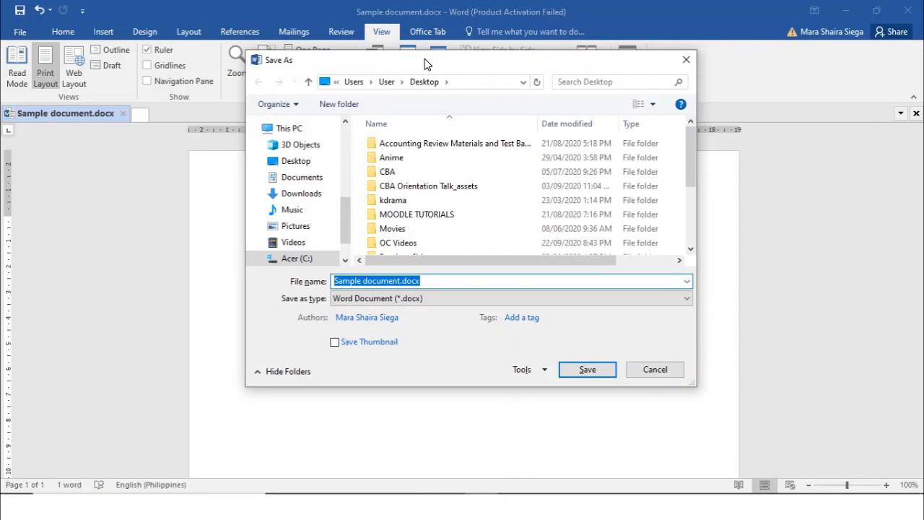
{"action": "left_click_drag", "start_coordinate": [424, 64], "coordinate": [396, 77]}
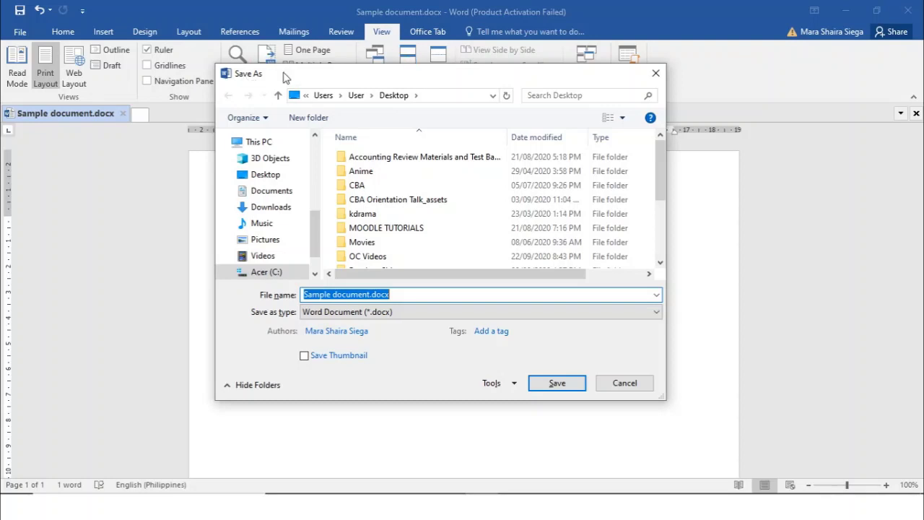
{"action": "left_click", "coordinate": [656, 73]}
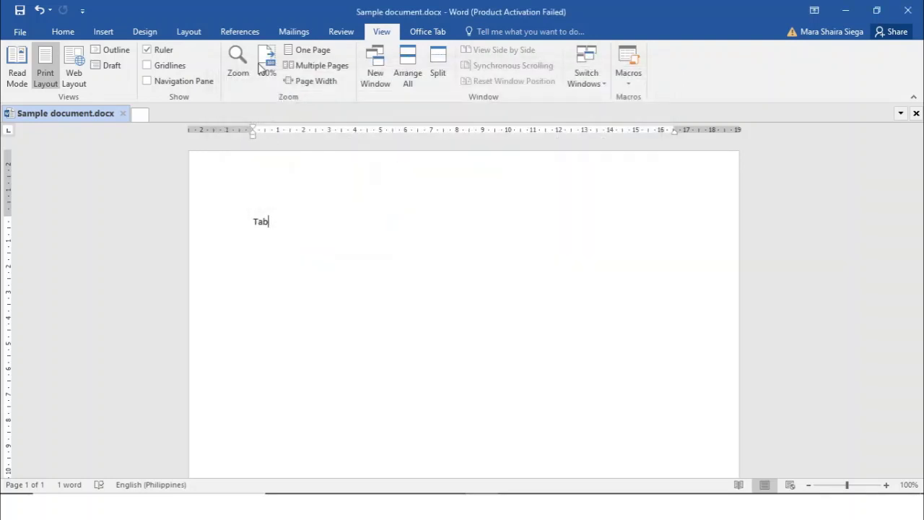
Save a copy of the document on the Desktop under the name "Sample document 2.docx".
{"action": "left_click", "coordinate": [20, 32]}
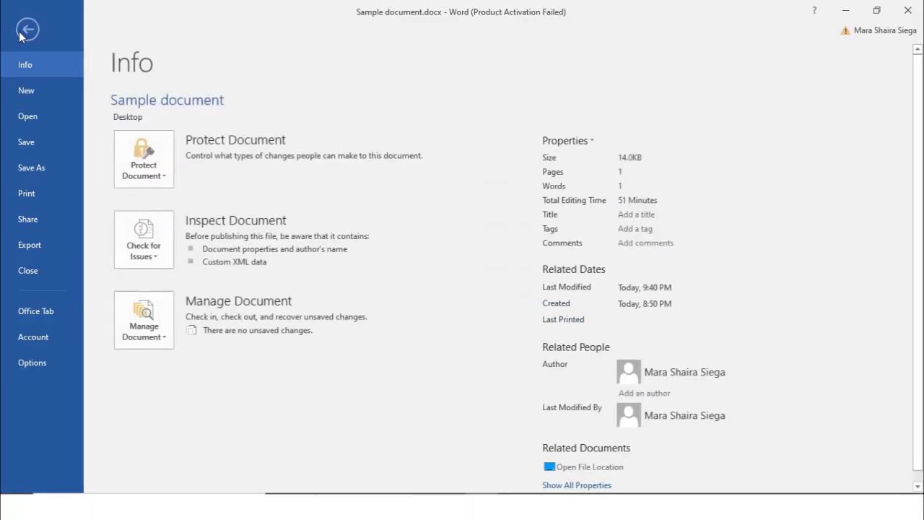
{"action": "left_click", "coordinate": [31, 168]}
{"action": "left_click", "coordinate": [368, 137]}
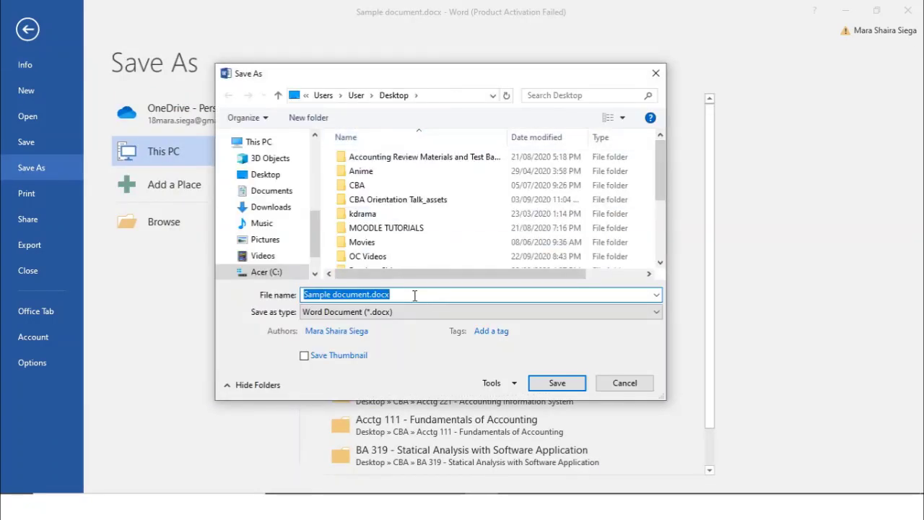
{"action": "left_click", "coordinate": [368, 295]}
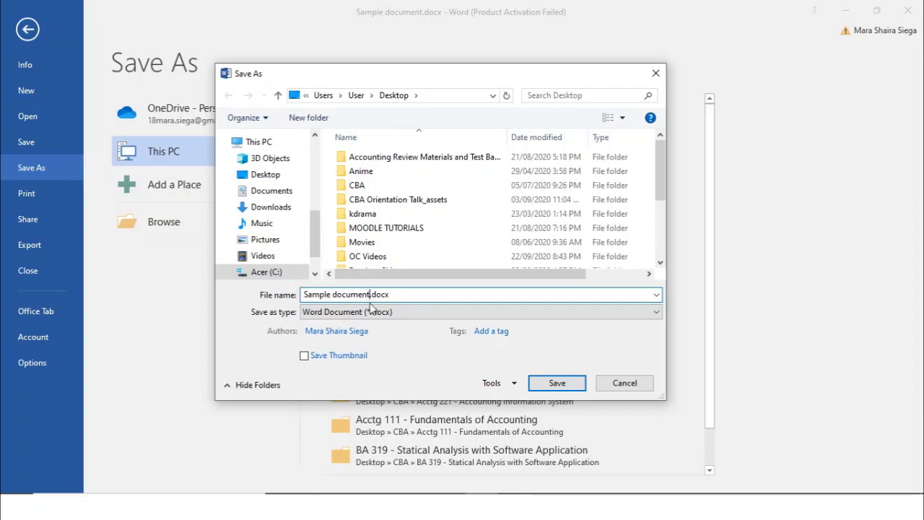
{"action": "type", "text": "2"}
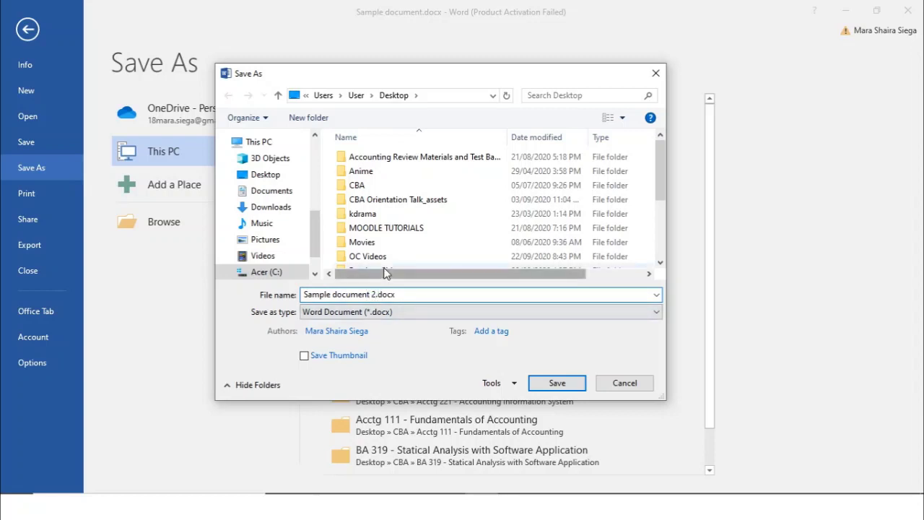
{"action": "left_click", "coordinate": [559, 389]}
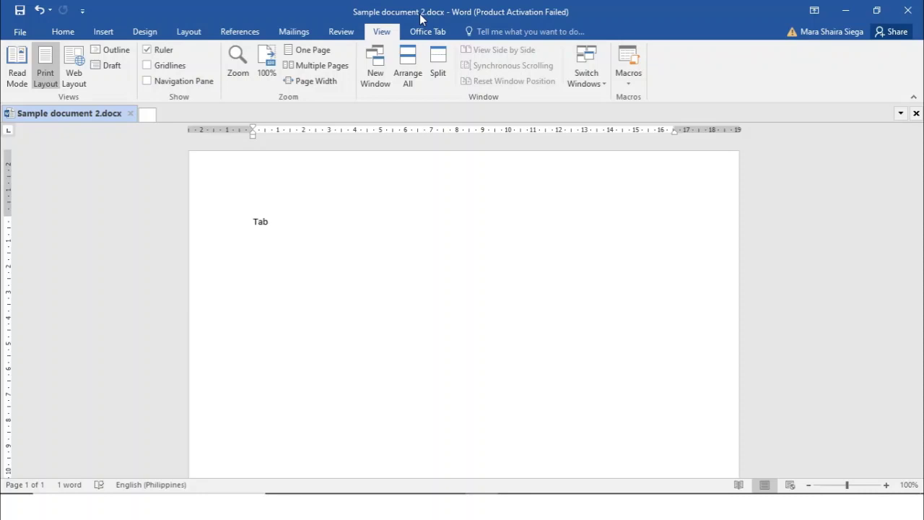
Switch to the desktop to move the Sample document 2.docx icon next to the first sample document, and return to Word.
{"action": "left_click", "coordinate": [853, 11]}
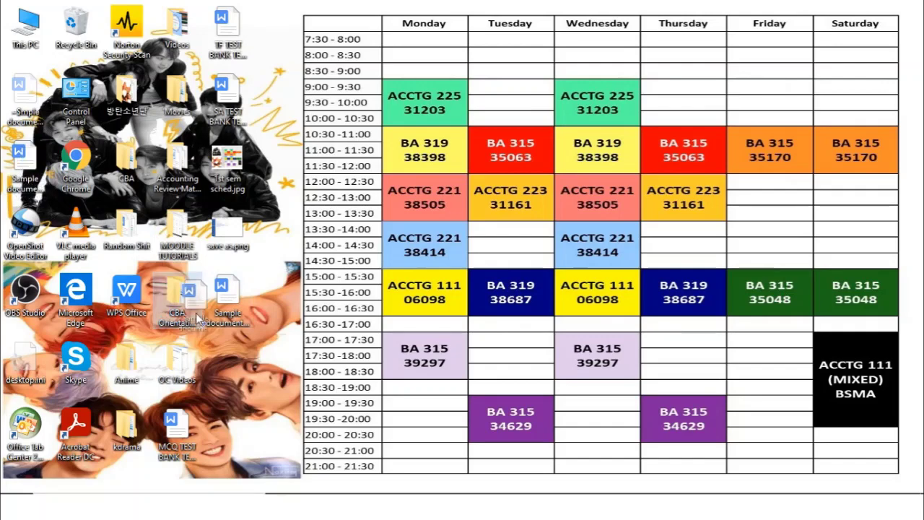
{"action": "left_click_drag", "start_coordinate": [179, 307], "coordinate": [234, 312]}
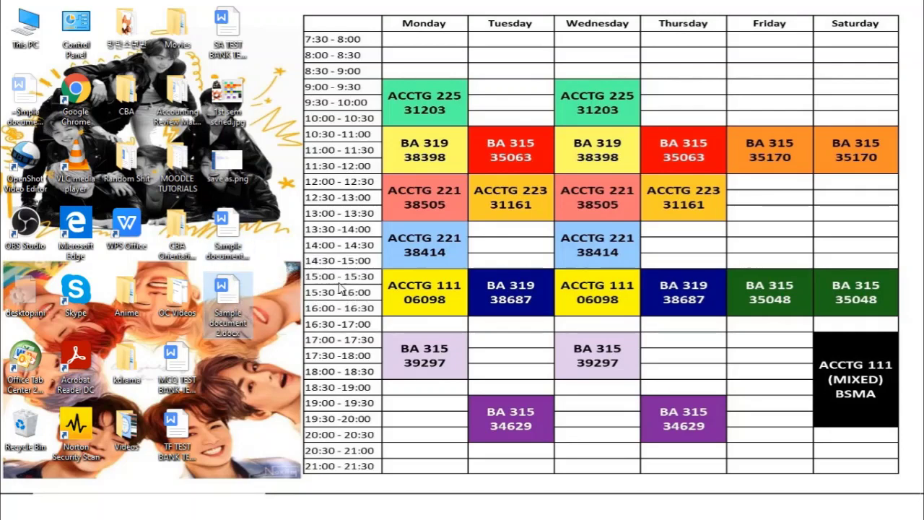
{"action": "mouse_move", "coordinate": [482, 507]}
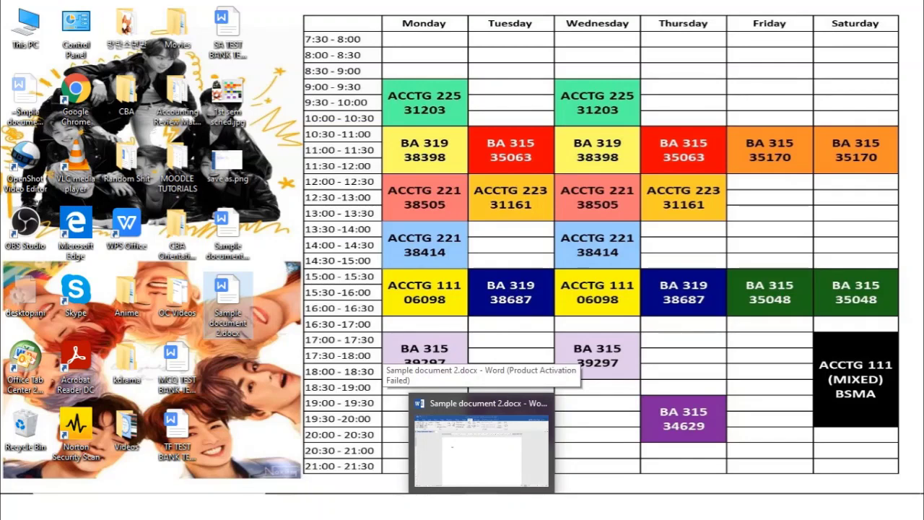
{"action": "left_click", "coordinate": [482, 507]}
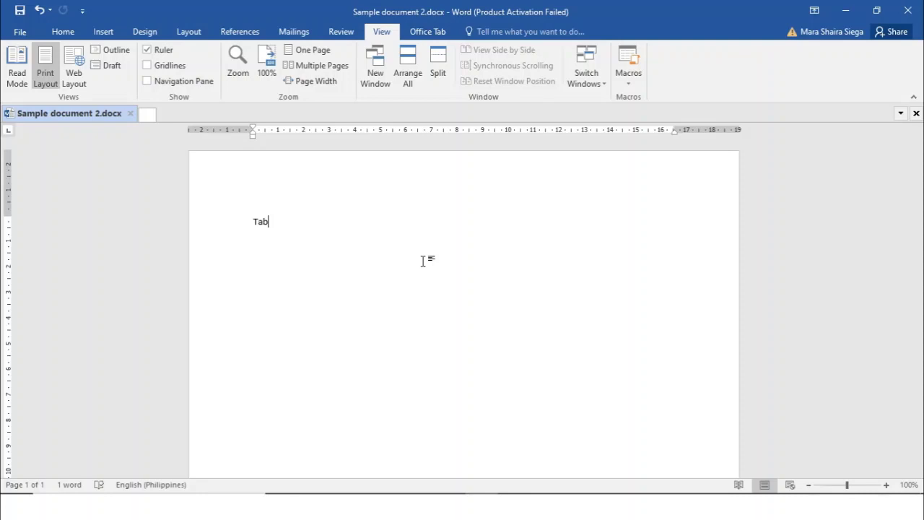
Open the document's print settings and preview, return to the document, and open the print settings again.
{"action": "key", "text": "ctrl+p"}
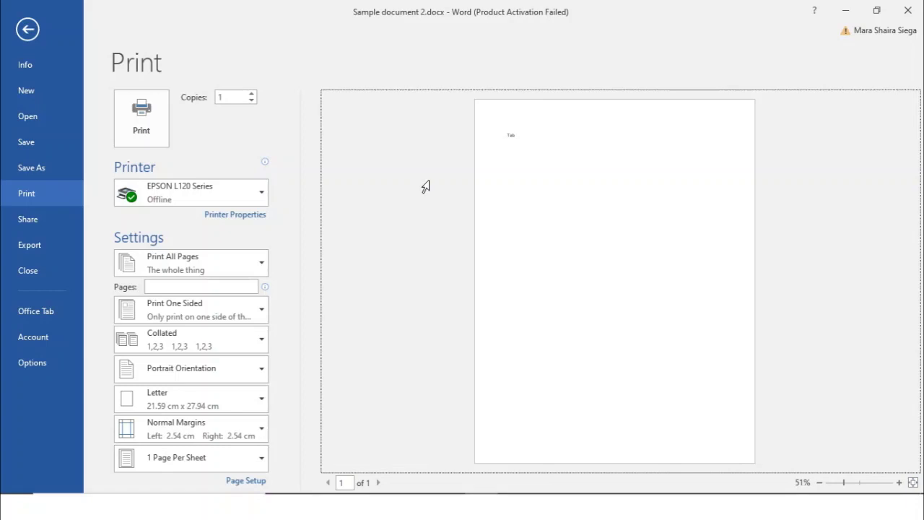
{"action": "left_click", "coordinate": [22, 36]}
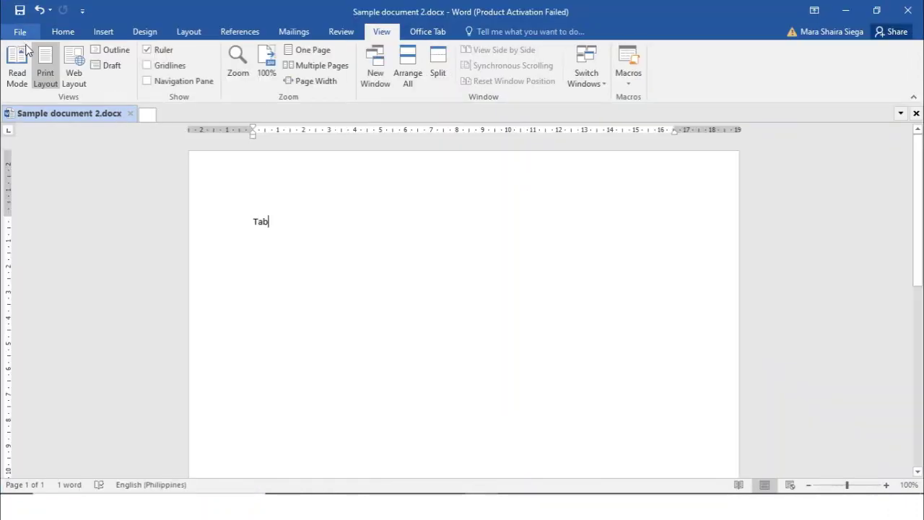
{"action": "left_click", "coordinate": [17, 34]}
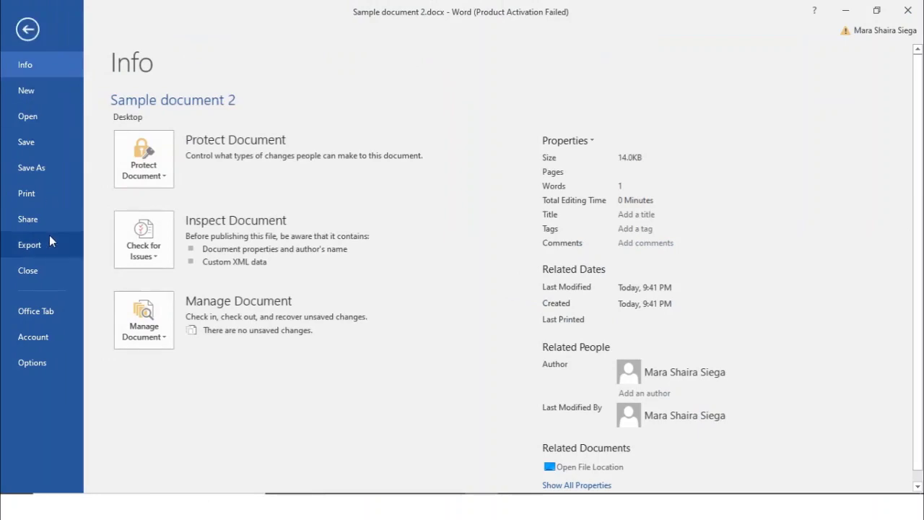
{"action": "left_click", "coordinate": [30, 192]}
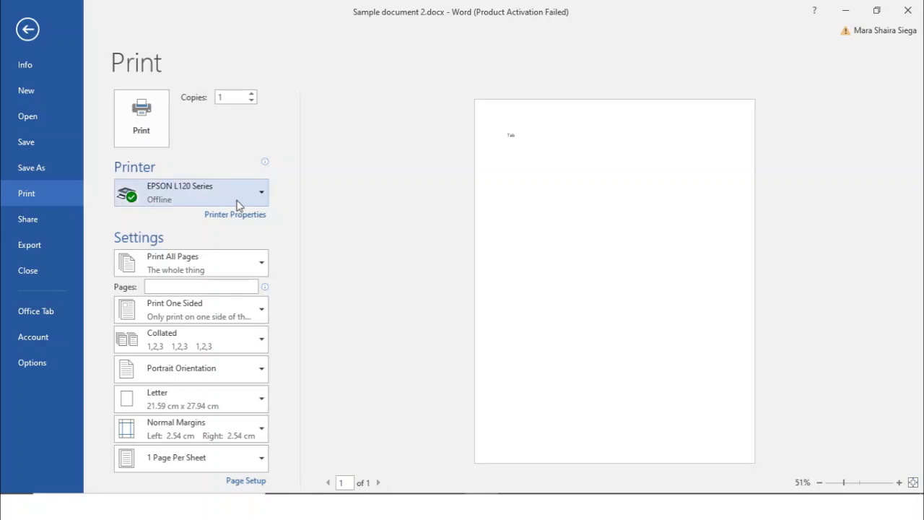
Examine the selected printer's status and the list of available printers without choosing another printer.
{"action": "mouse_move", "coordinate": [260, 198]}
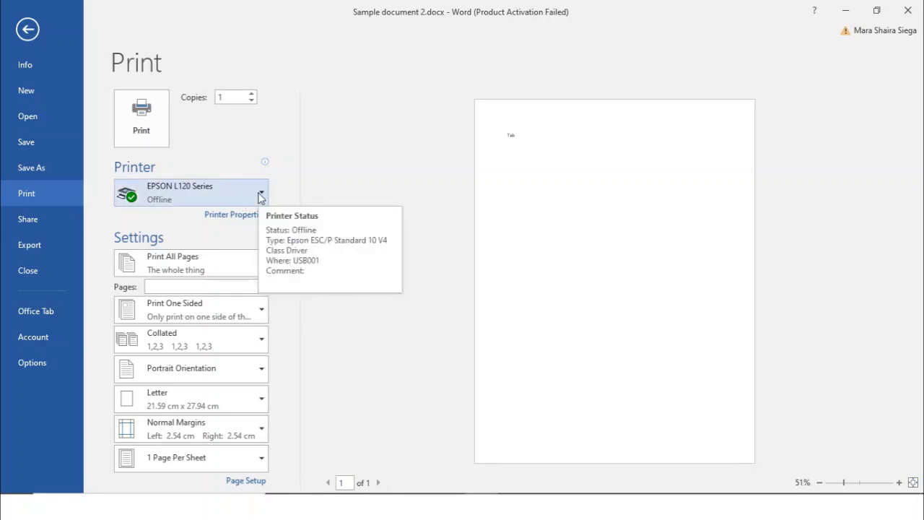
{"action": "left_click", "coordinate": [260, 198]}
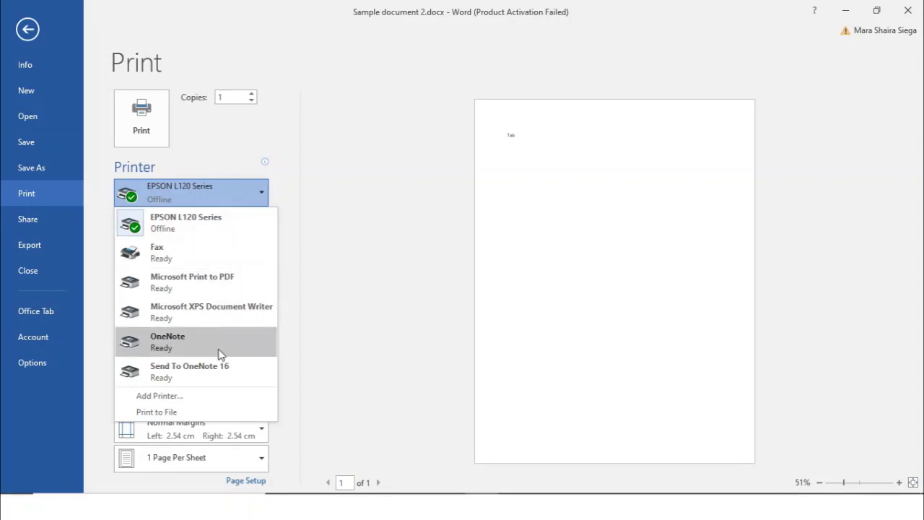
{"action": "left_click", "coordinate": [333, 225]}
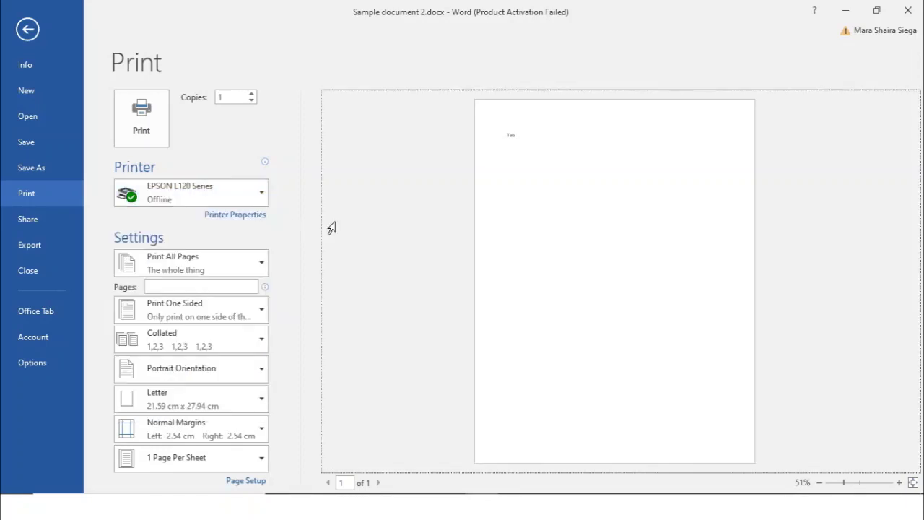
{"action": "mouse_move", "coordinate": [266, 192]}
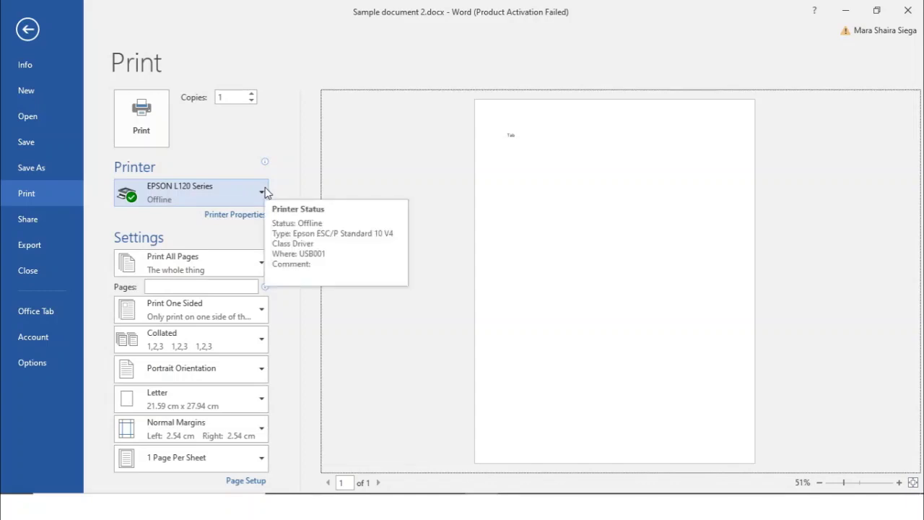
{"action": "left_click", "coordinate": [310, 85]}
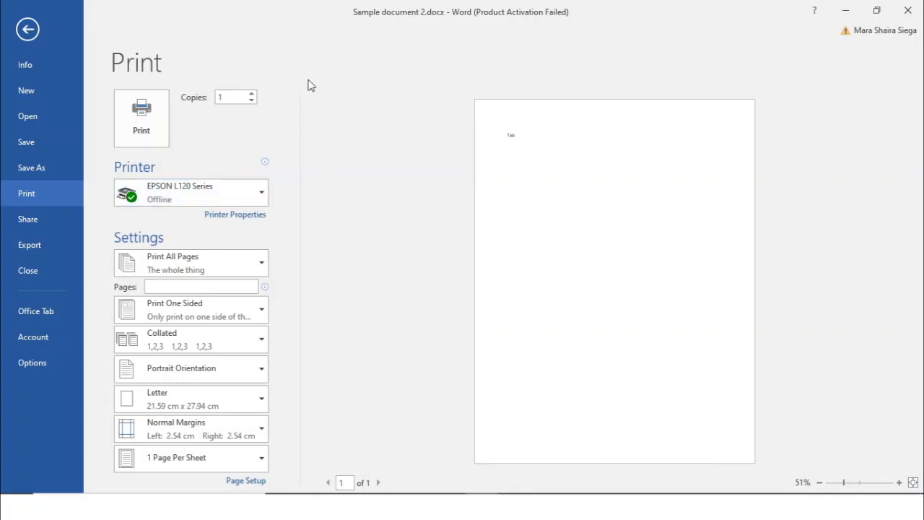